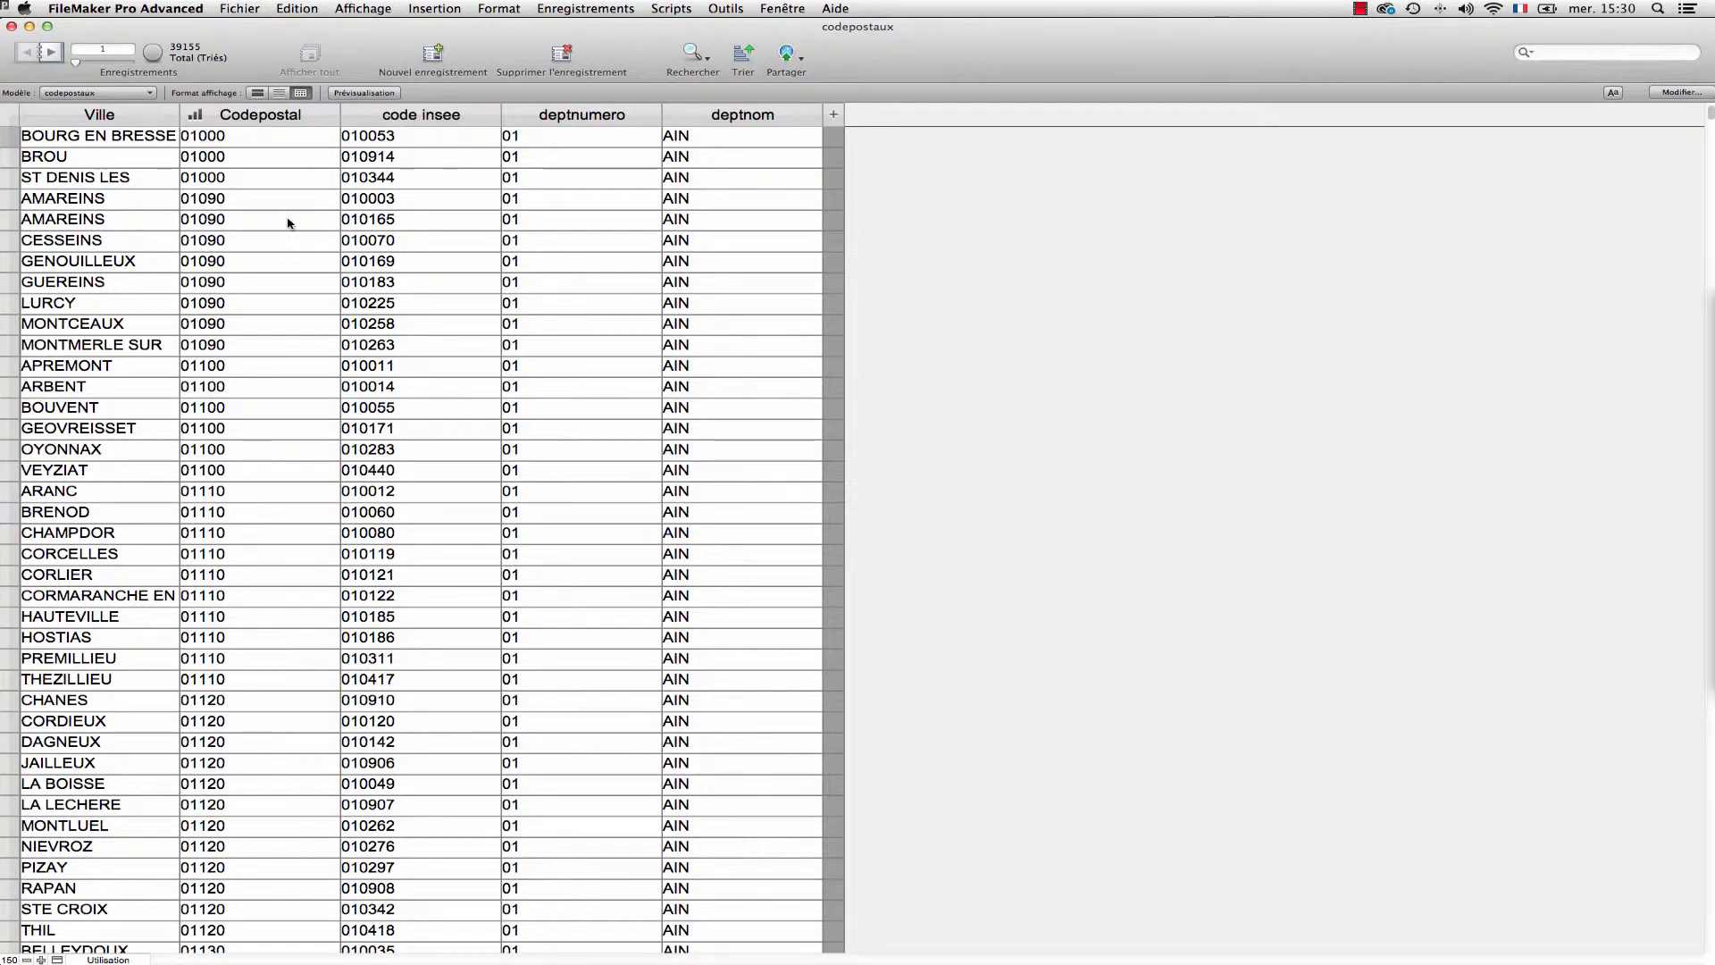
Display the records in form view, browse forward to the fourth record and return to the first one
{"action": "left_click", "coordinate": [257, 92]}
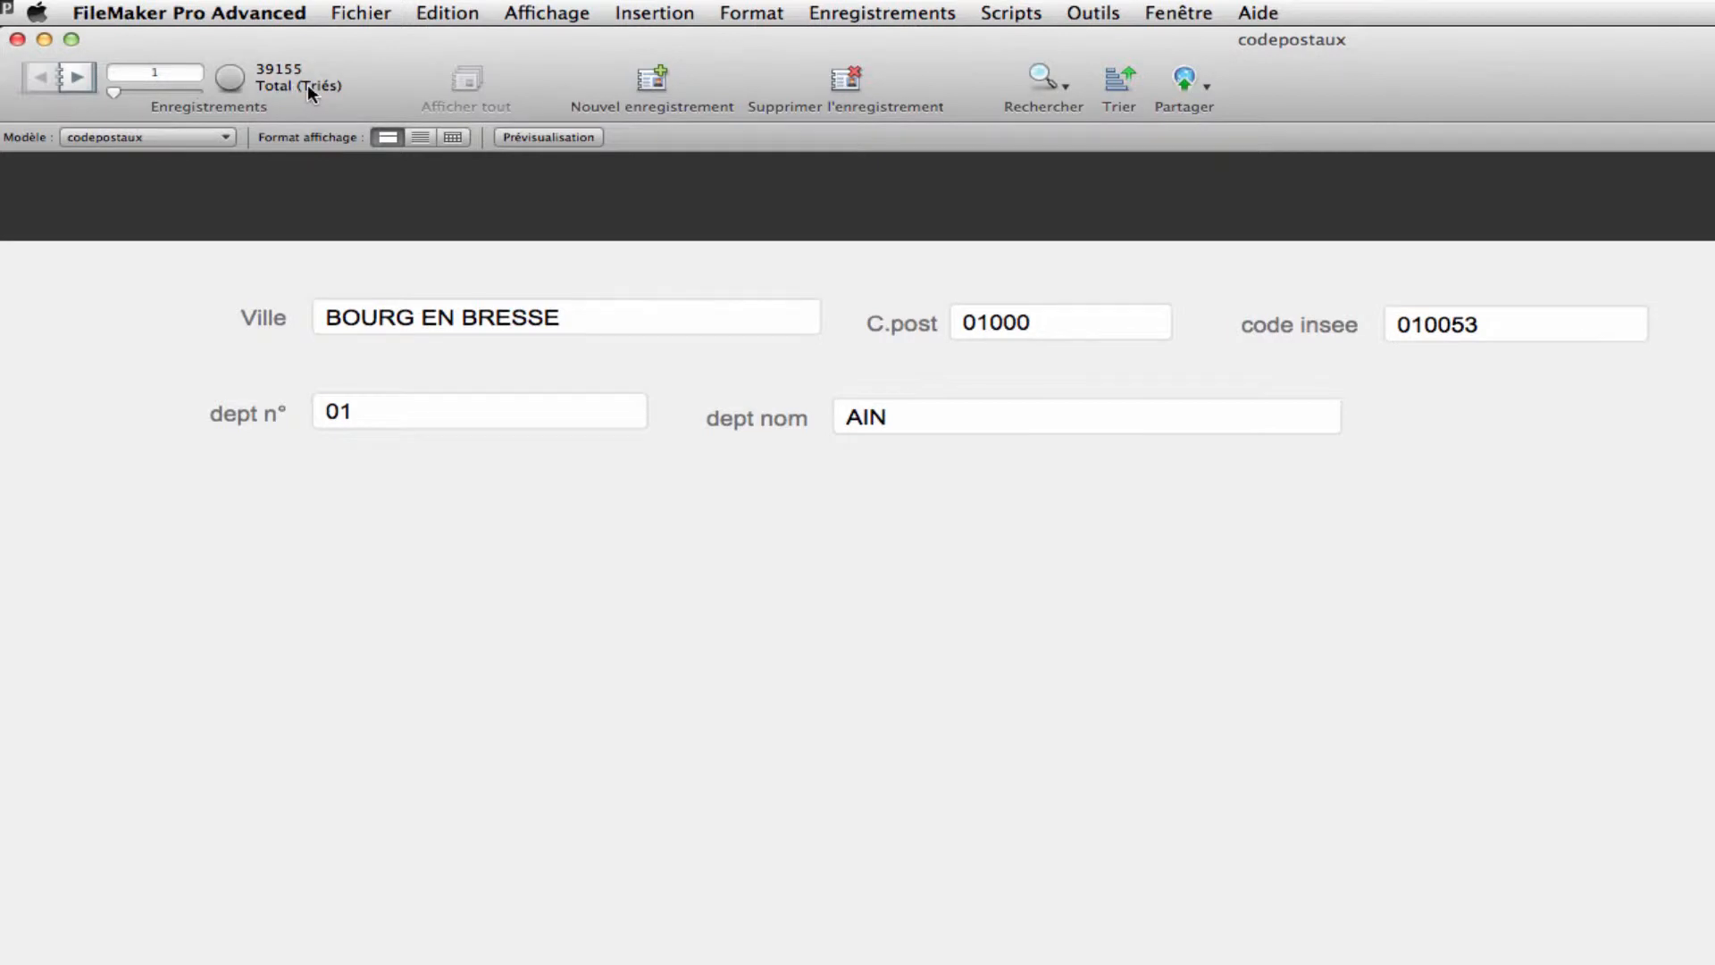
{"action": "left_click", "coordinate": [76, 80]}
{"action": "left_click", "coordinate": [76, 80]}
{"action": "left_click", "coordinate": [77, 79]}
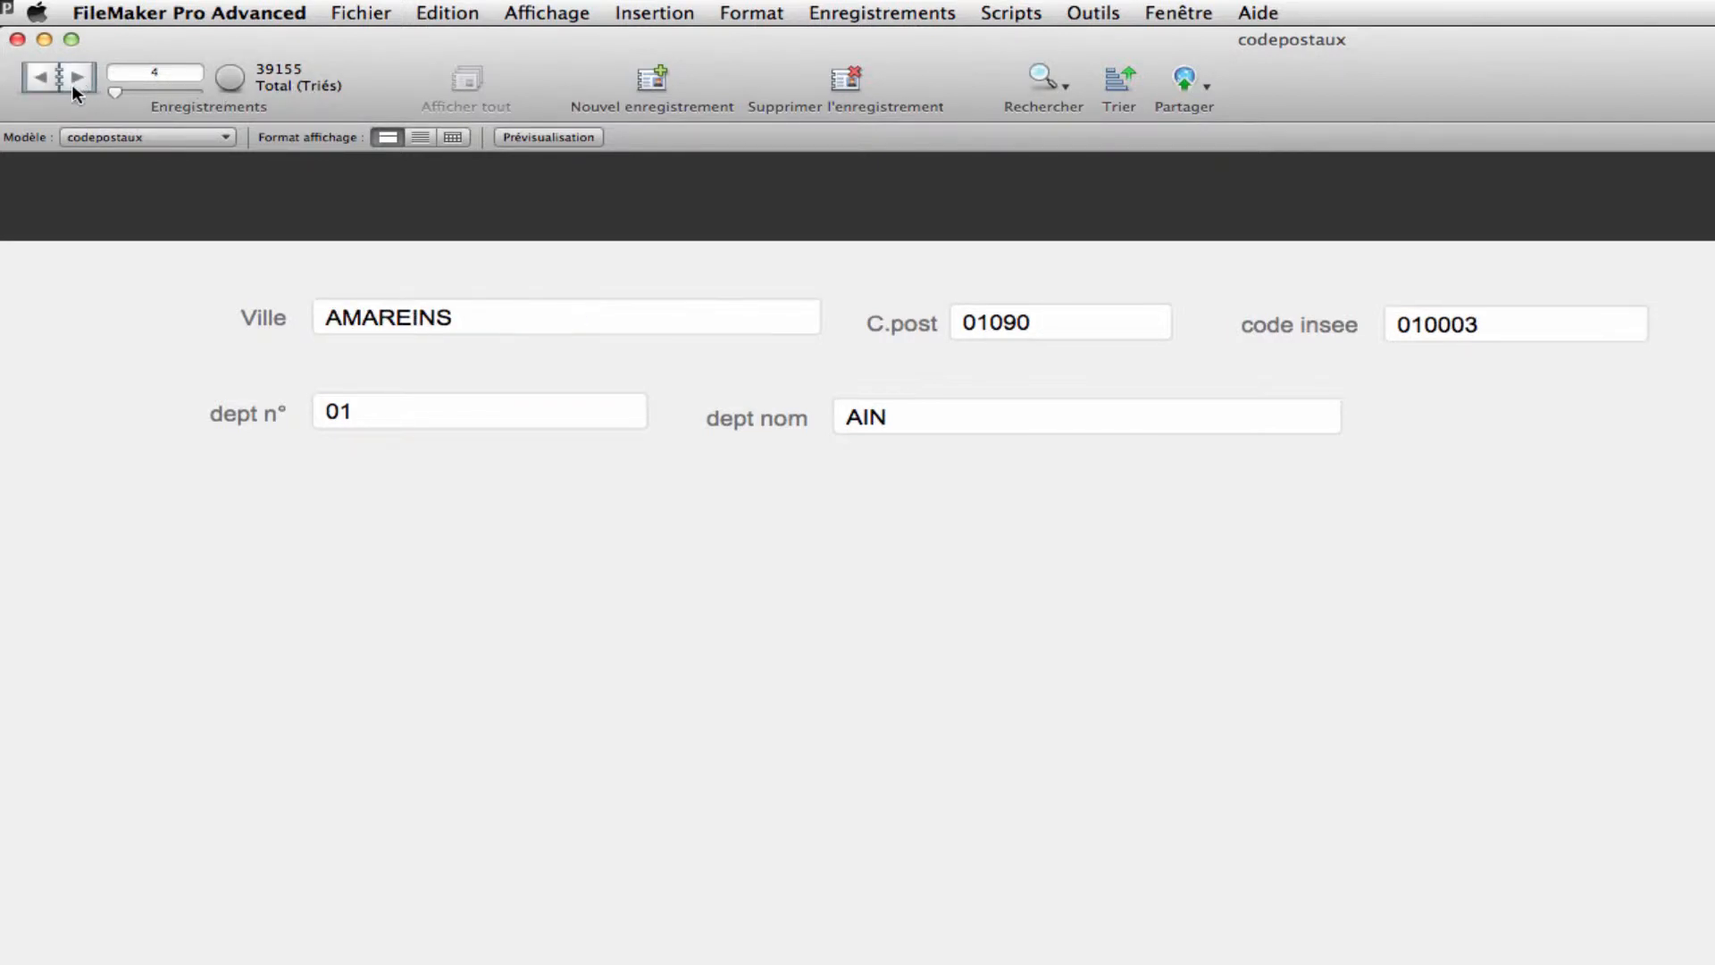
{"action": "left_click", "coordinate": [120, 93]}
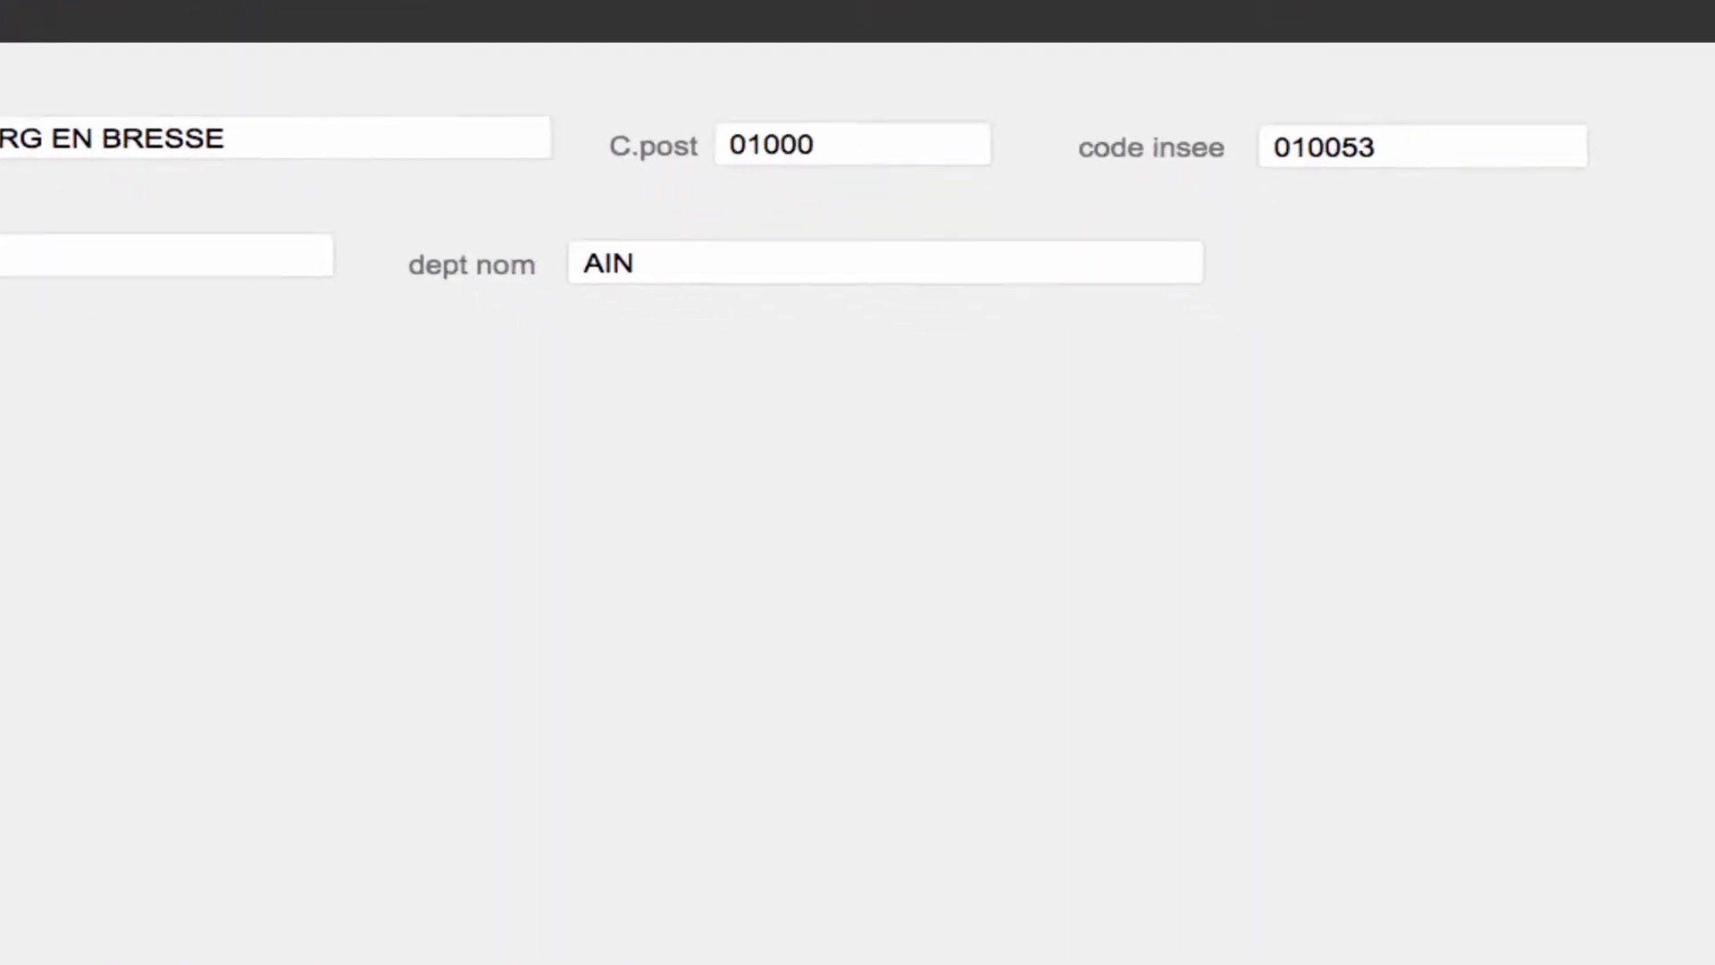
Review the sort order defined for the records and leave it without sorting
{"action": "key", "text": "super+s"}
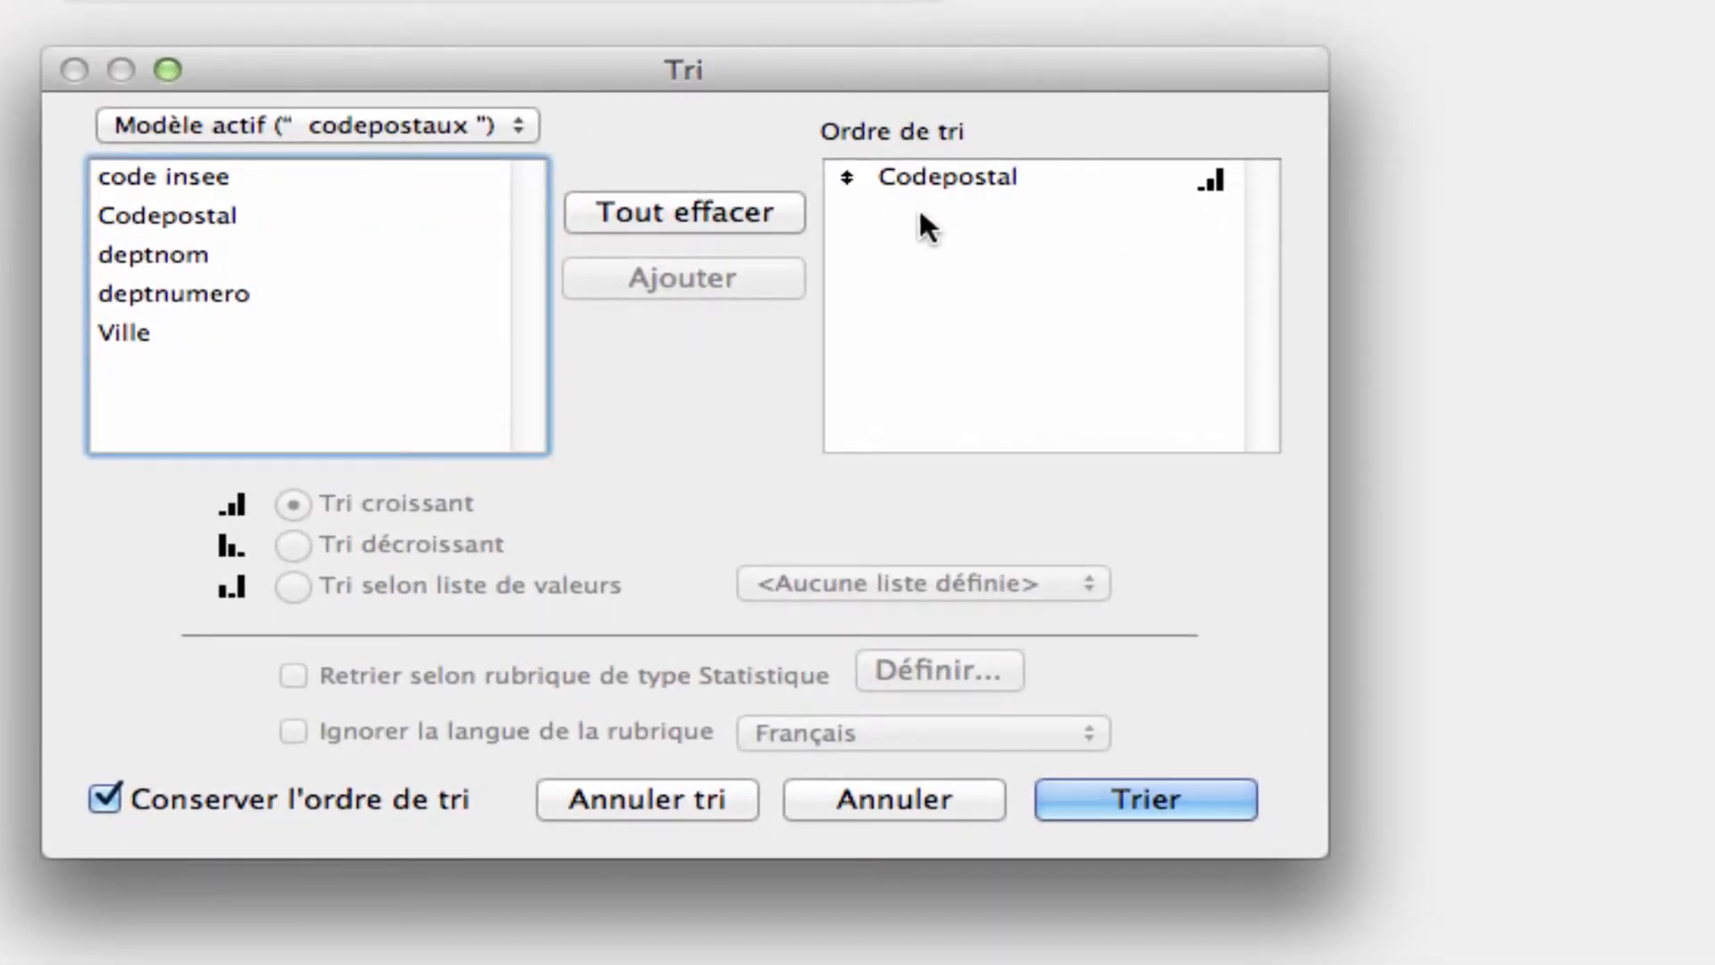
{"action": "left_click", "coordinate": [920, 798]}
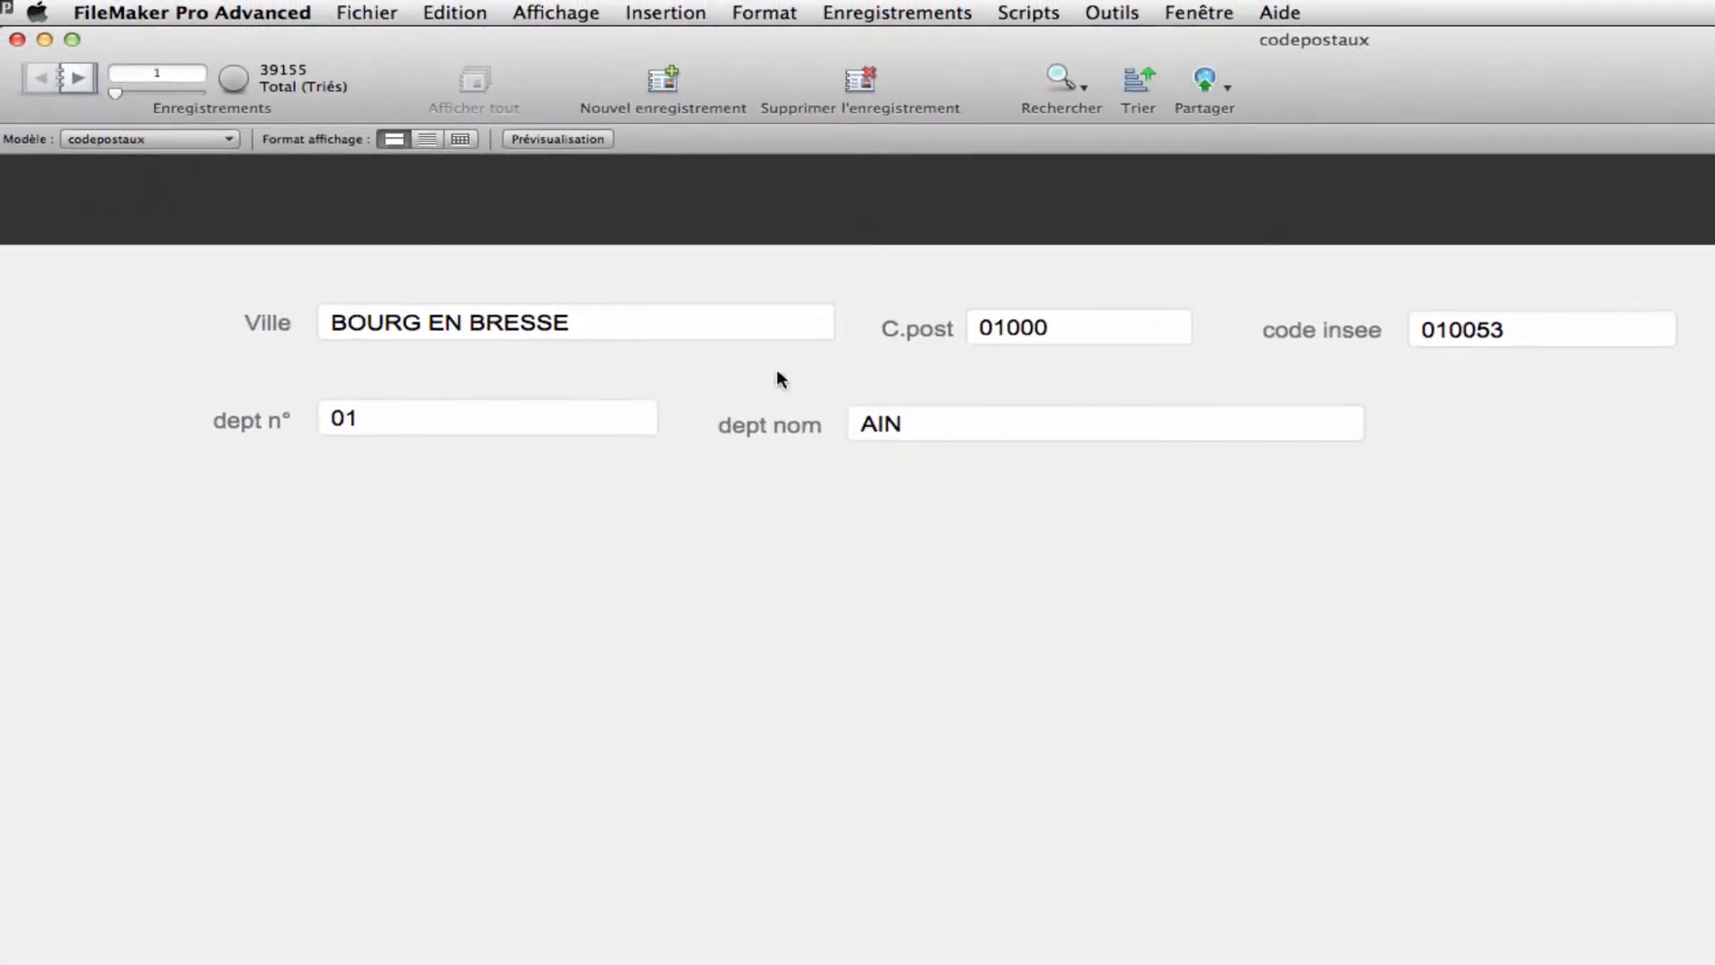
Find the records whose postal code is 91540
{"action": "left_click", "coordinate": [1052, 73]}
{"action": "left_click", "coordinate": [1019, 323]}
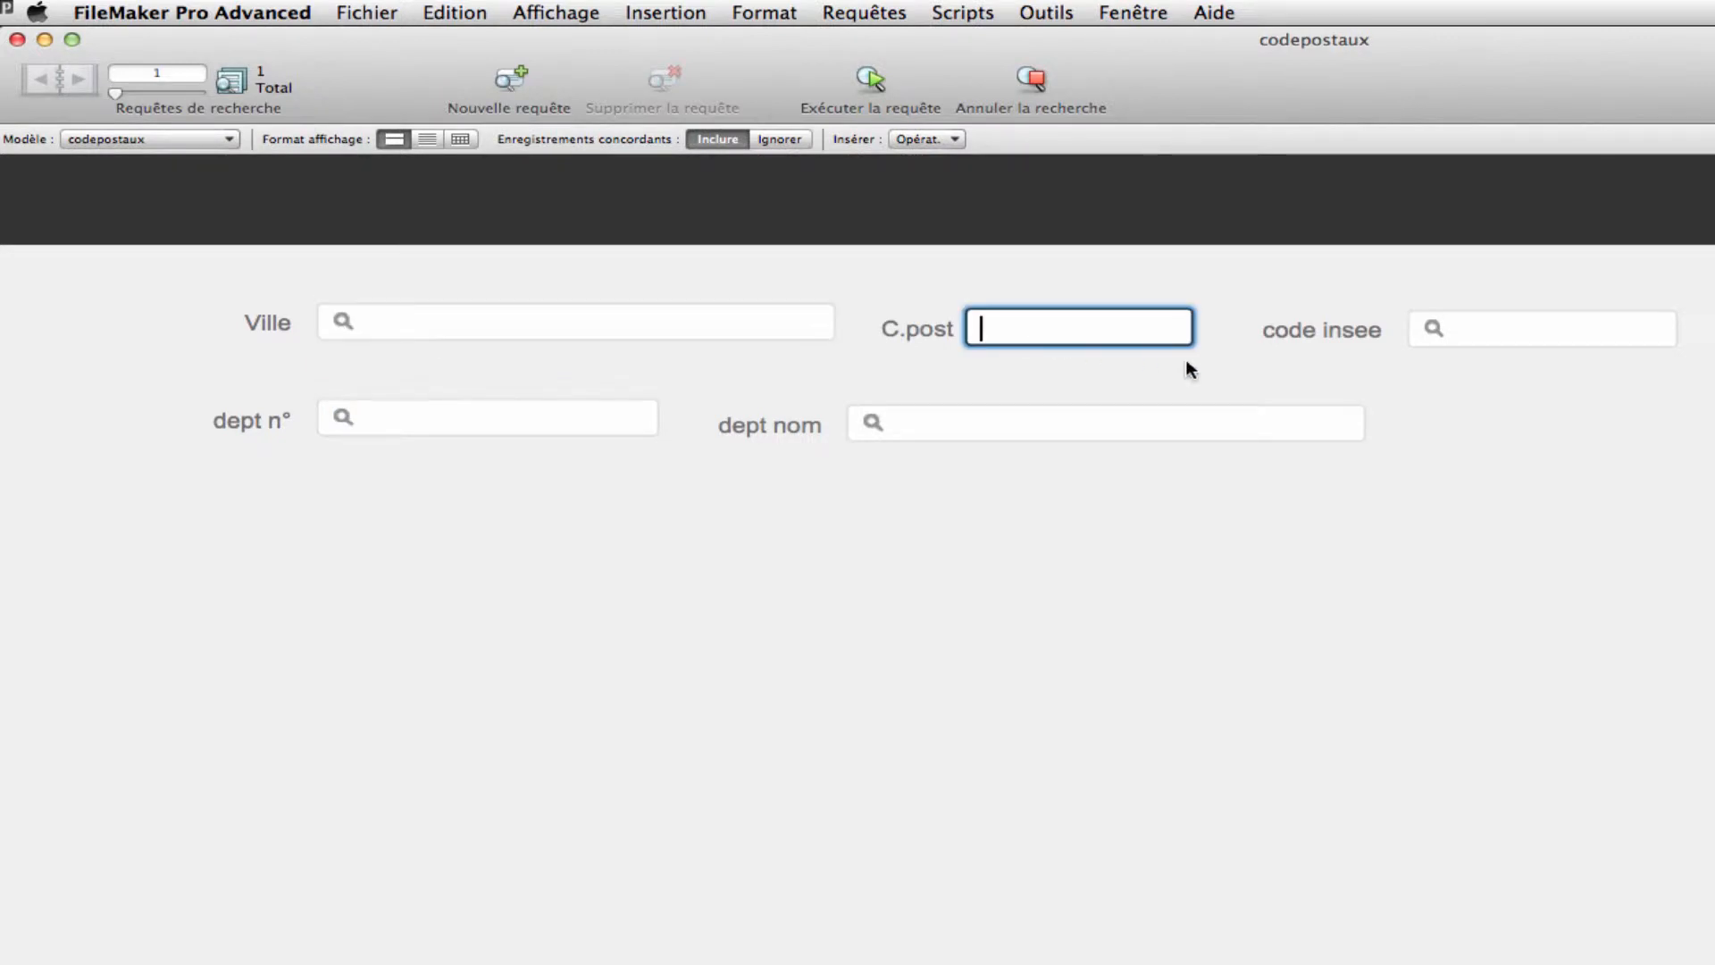
{"action": "type", "text": "91540"}
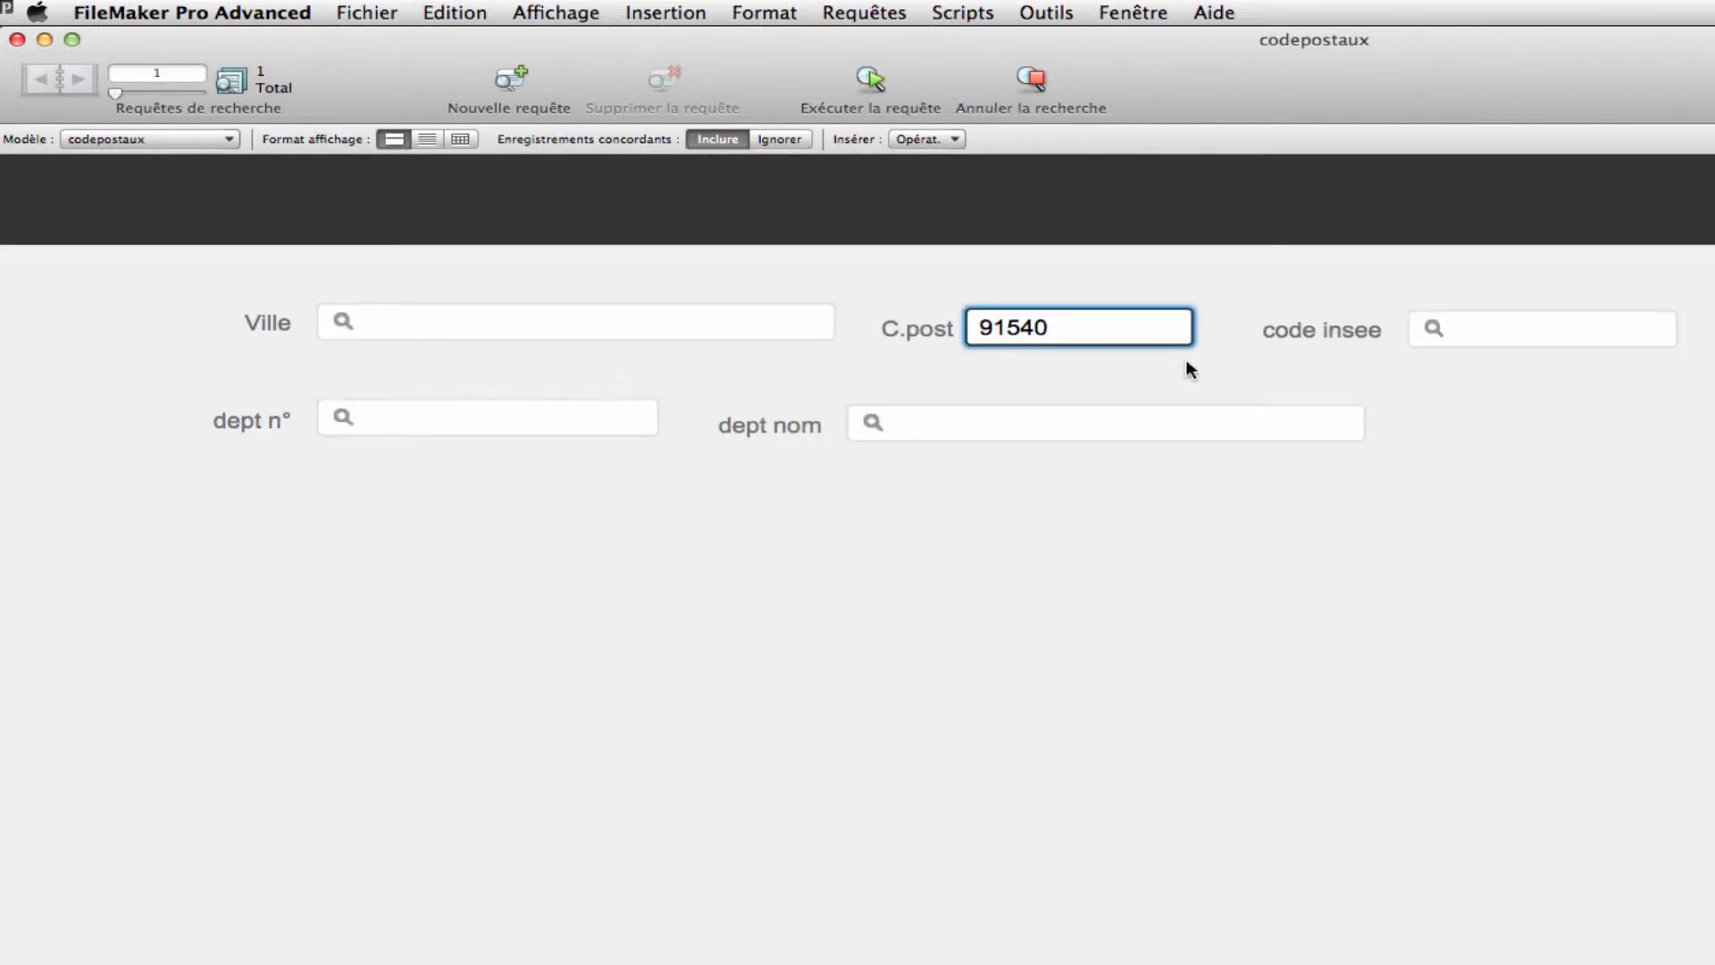
{"action": "key", "text": "Return"}
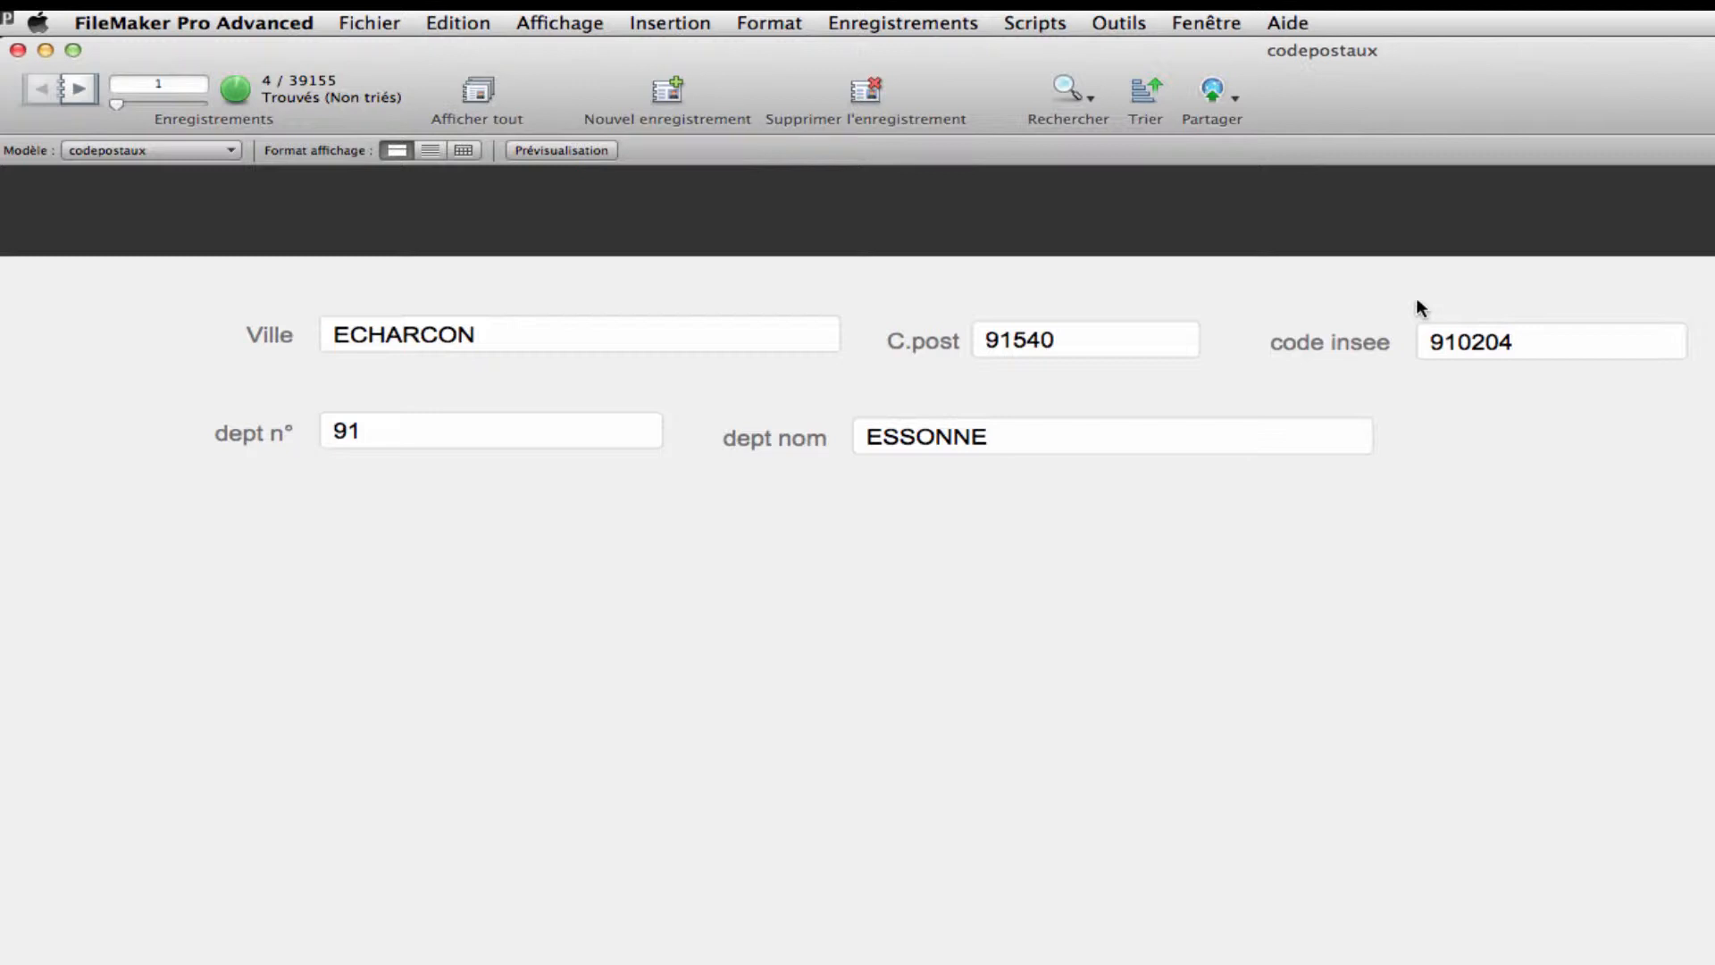
Browse the found towns up to the last record and back to the first
{"action": "left_click", "coordinate": [81, 86]}
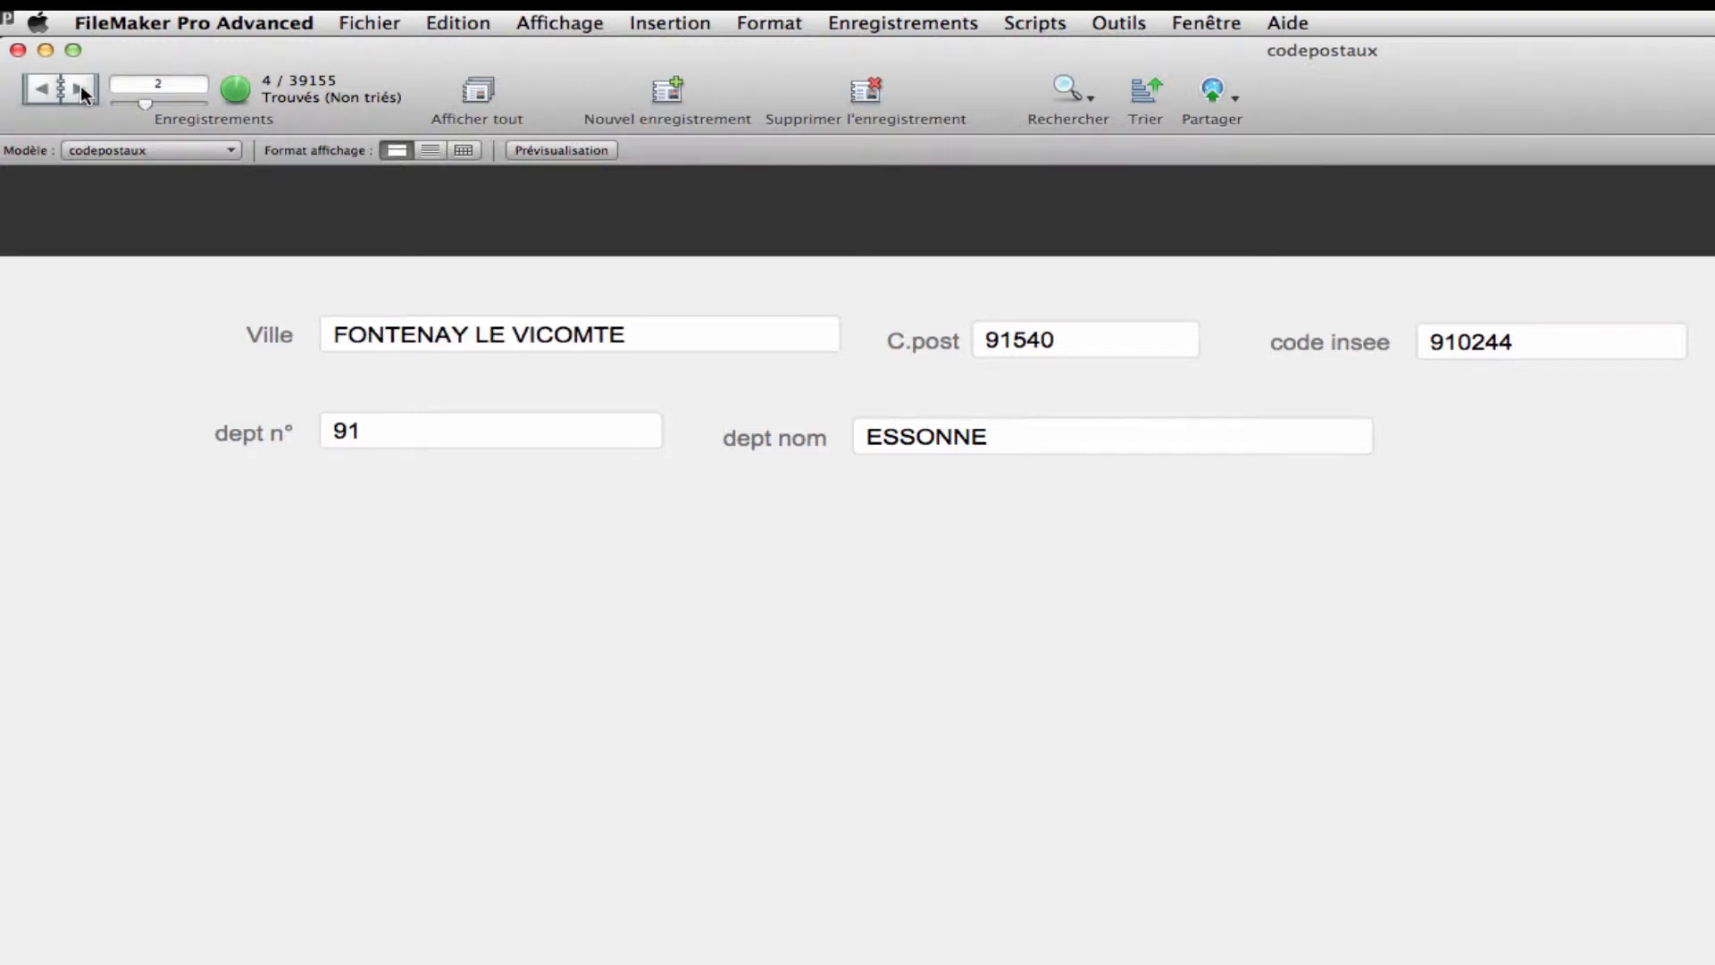
{"action": "left_click", "coordinate": [81, 86]}
{"action": "left_click", "coordinate": [80, 86]}
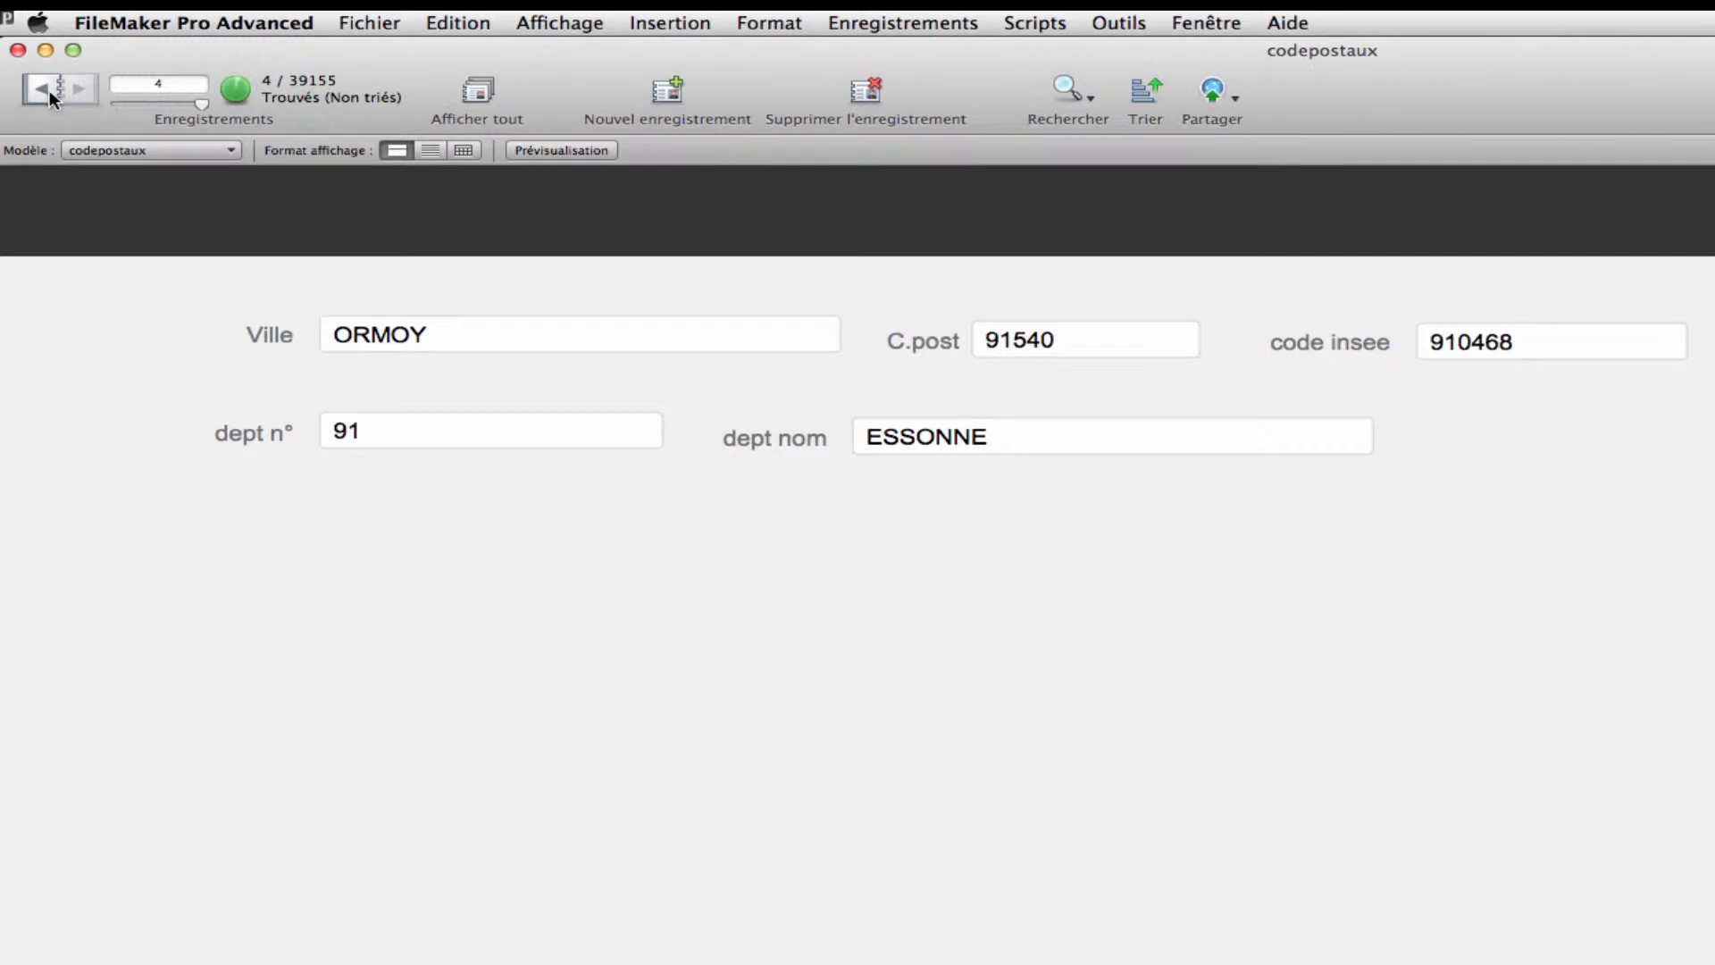
{"action": "left_click", "coordinate": [48, 89]}
{"action": "left_click", "coordinate": [45, 91]}
{"action": "left_click", "coordinate": [41, 92]}
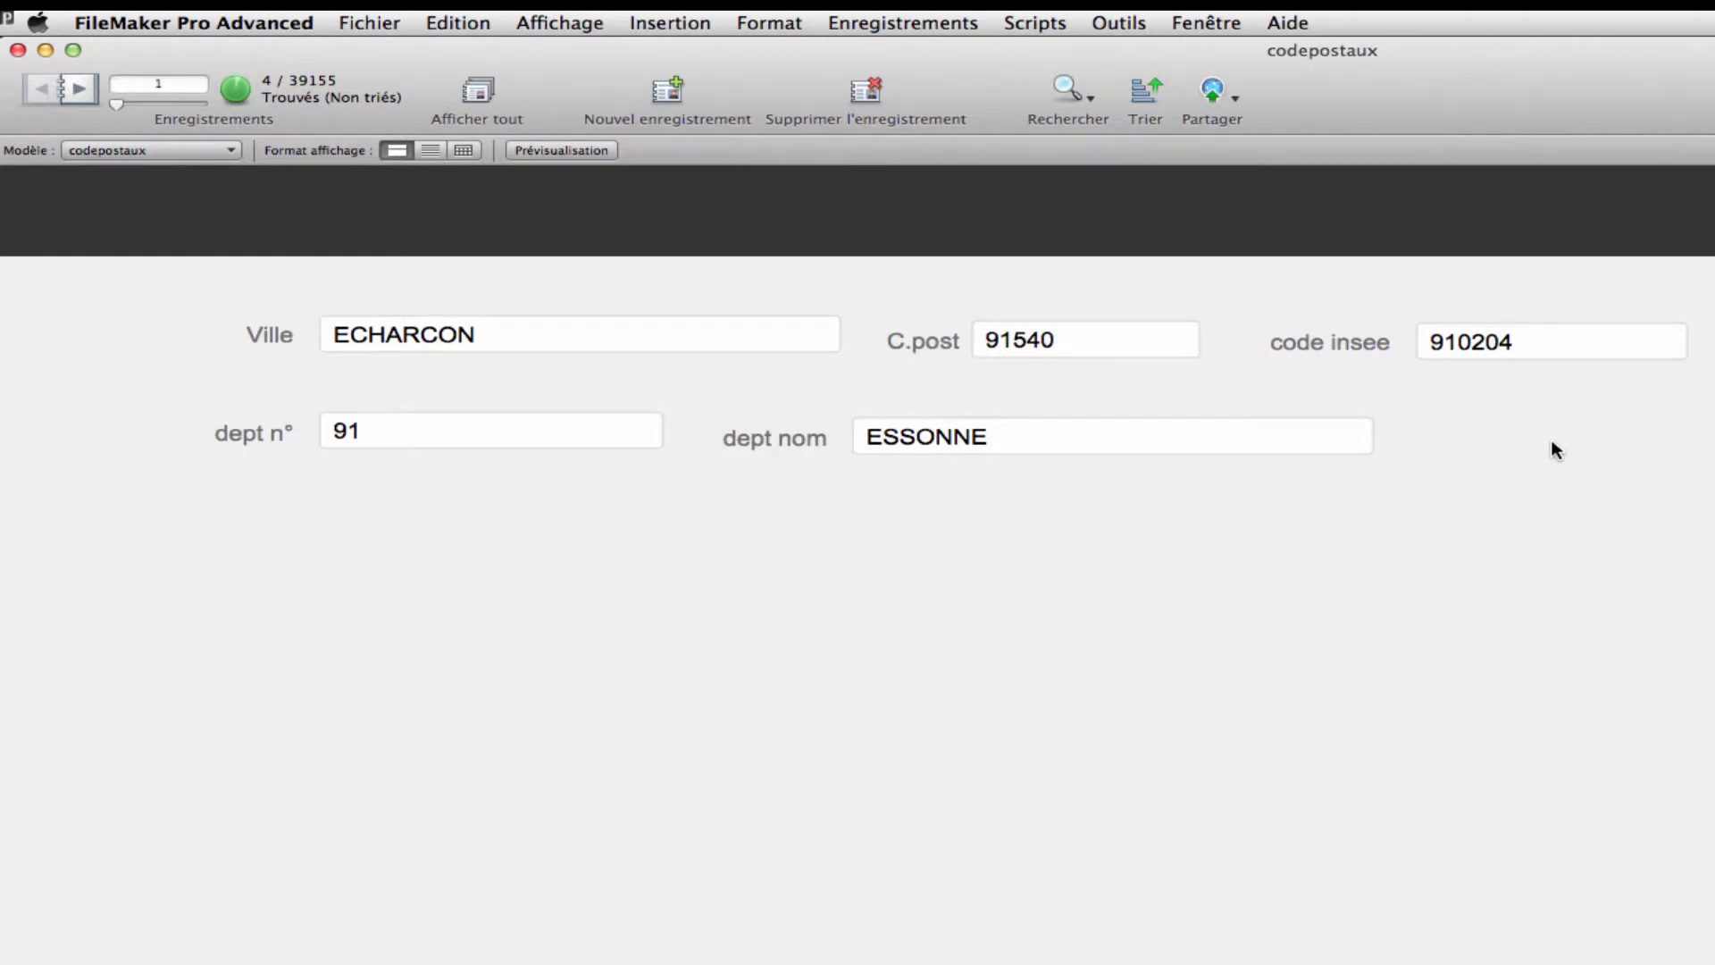
Examine the relationship between codepostaux and cpidentiques in the database's relationship graph, including its matching Codepostal fields
{"action": "key", "text": "super+shift+d"}
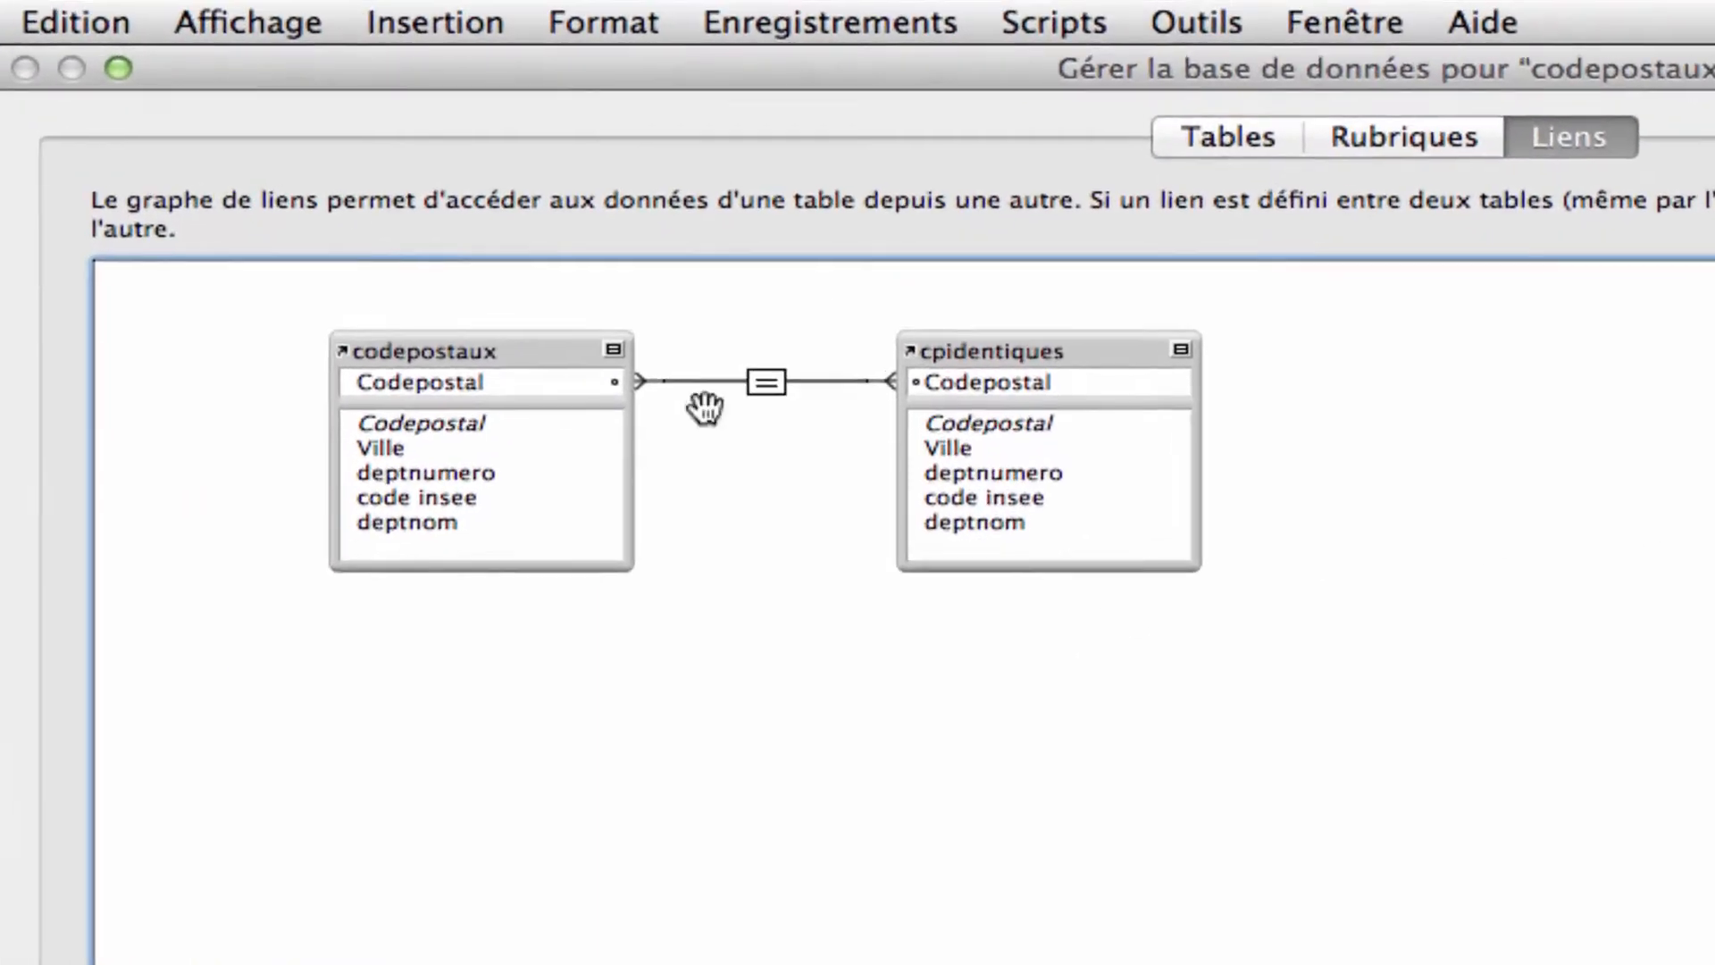
{"action": "left_click", "coordinate": [475, 356]}
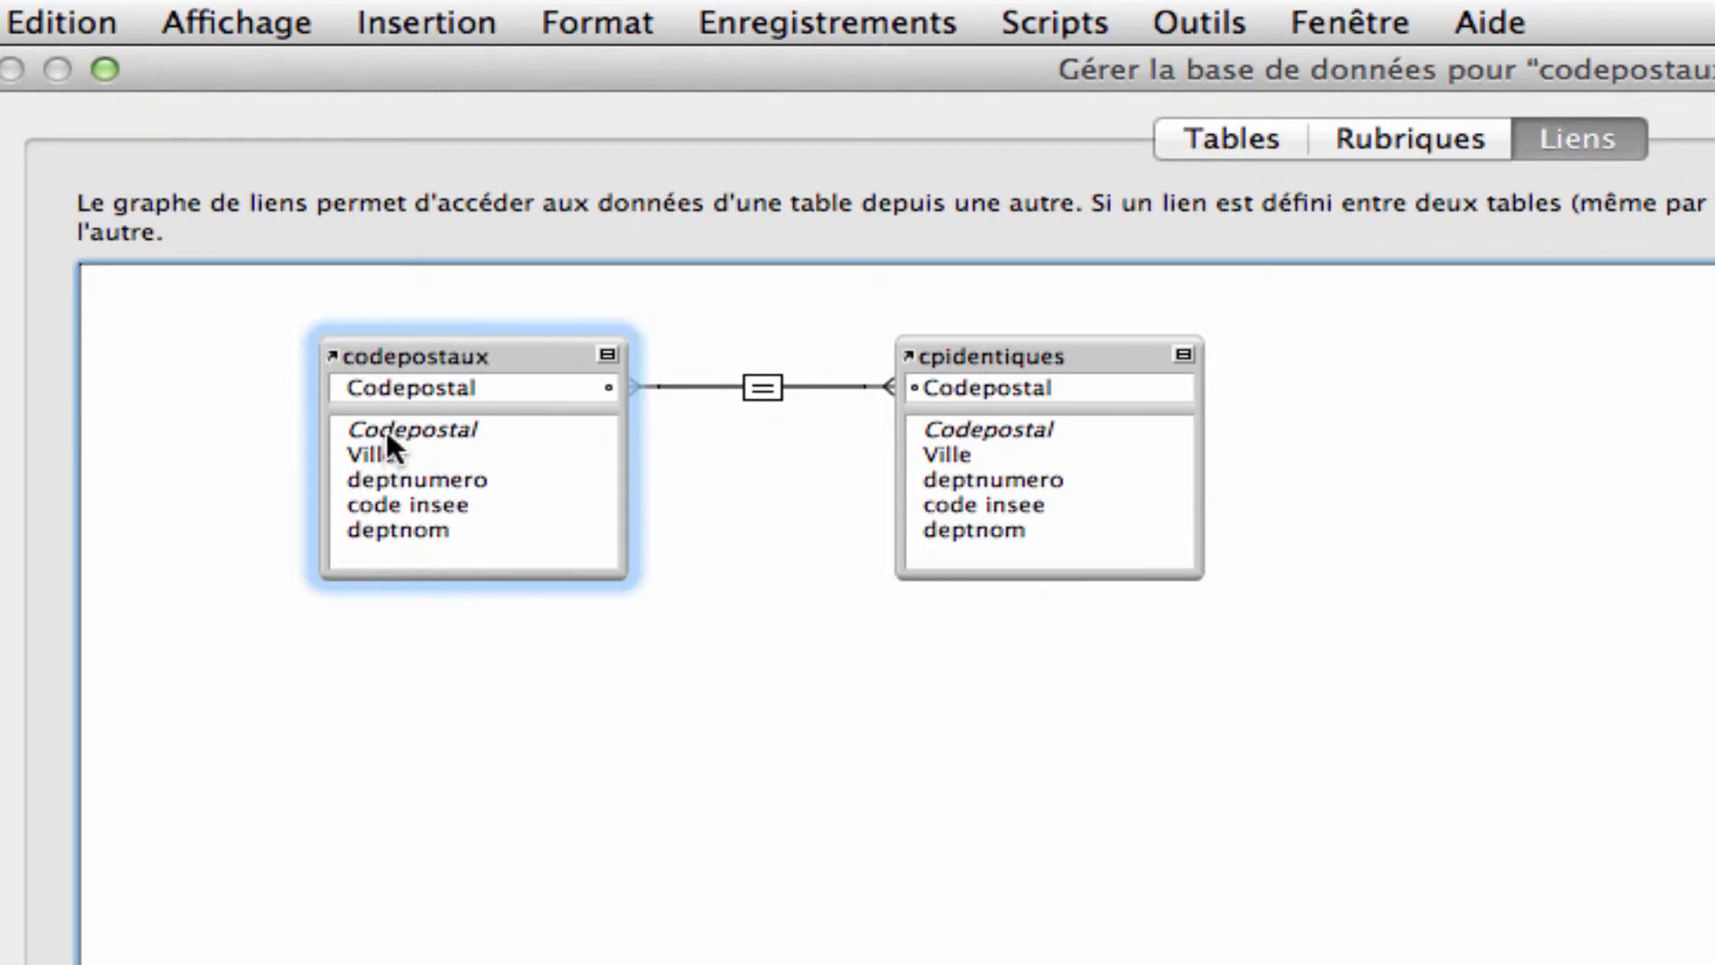
{"action": "left_click", "coordinate": [975, 354]}
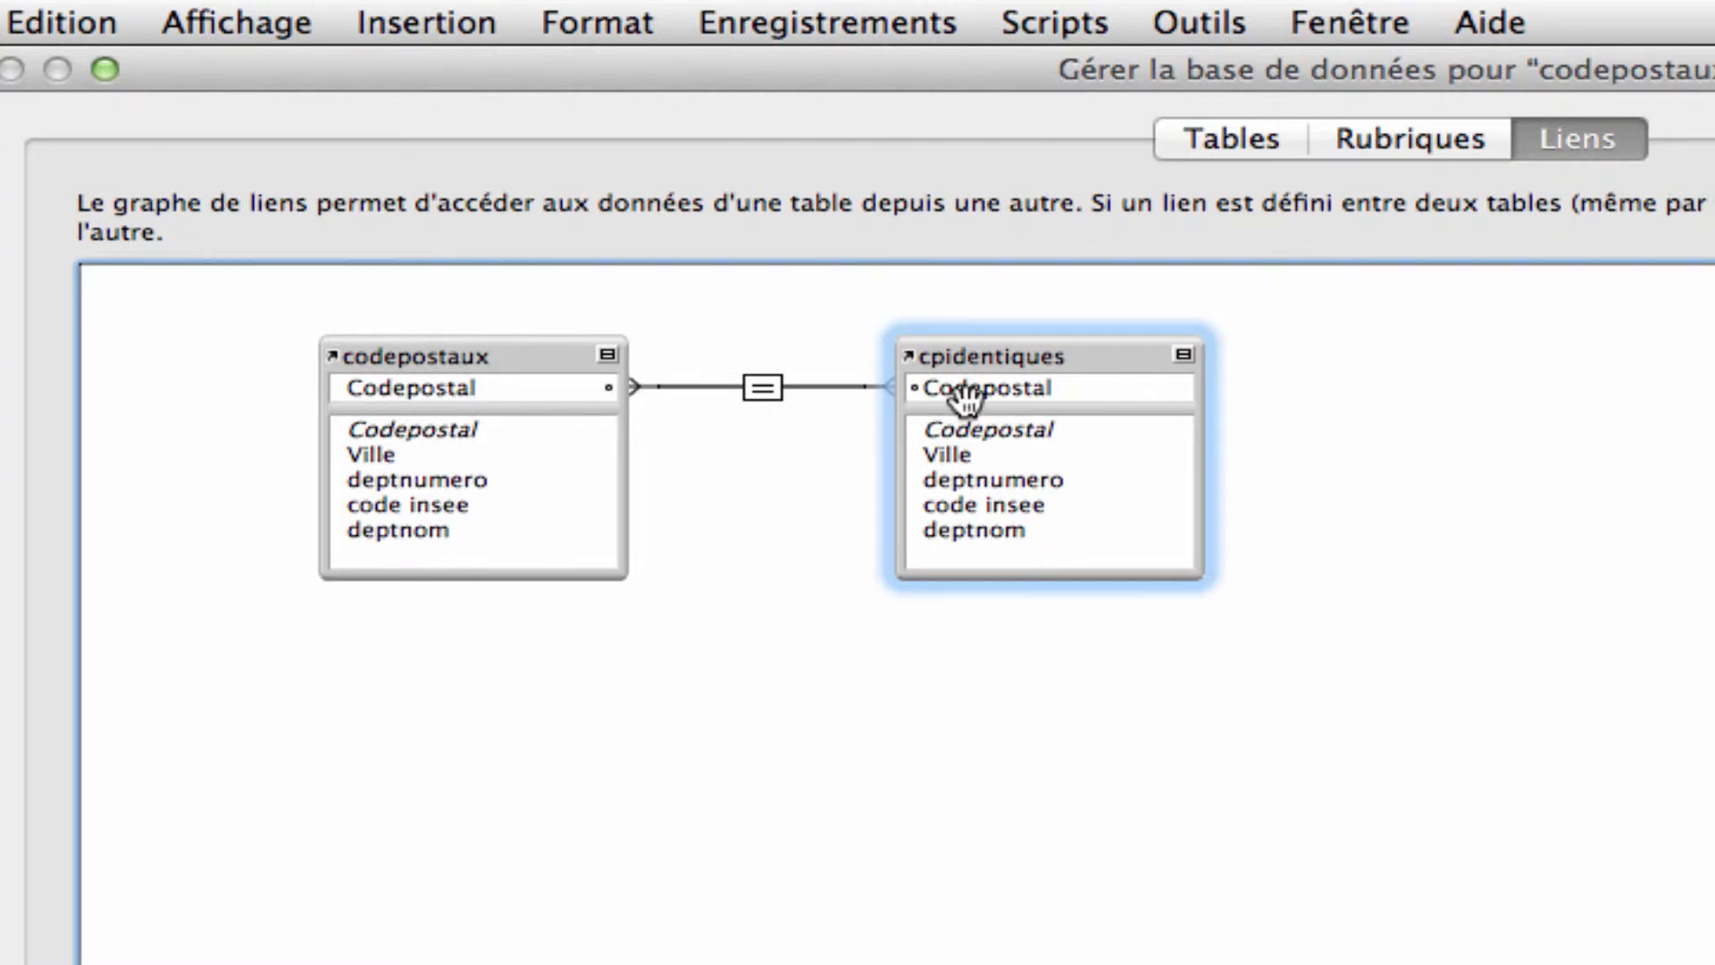
{"action": "left_click", "coordinate": [761, 389]}
{"action": "double_click", "coordinate": [762, 390]}
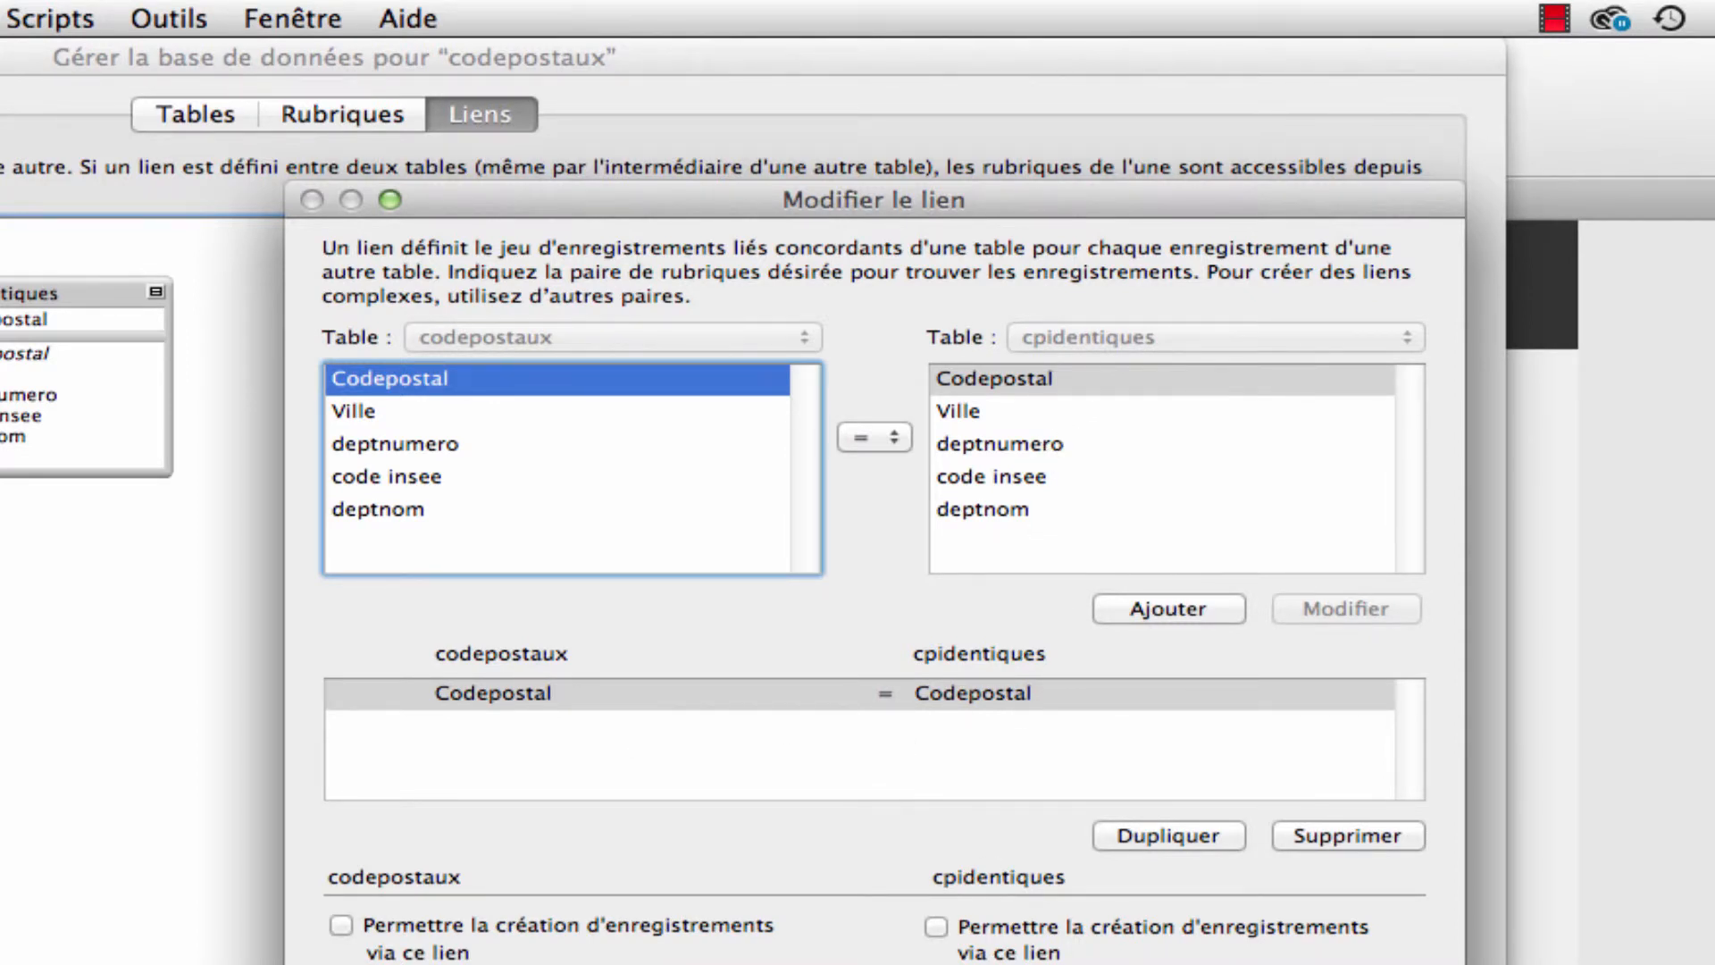
{"action": "key", "text": "Return"}
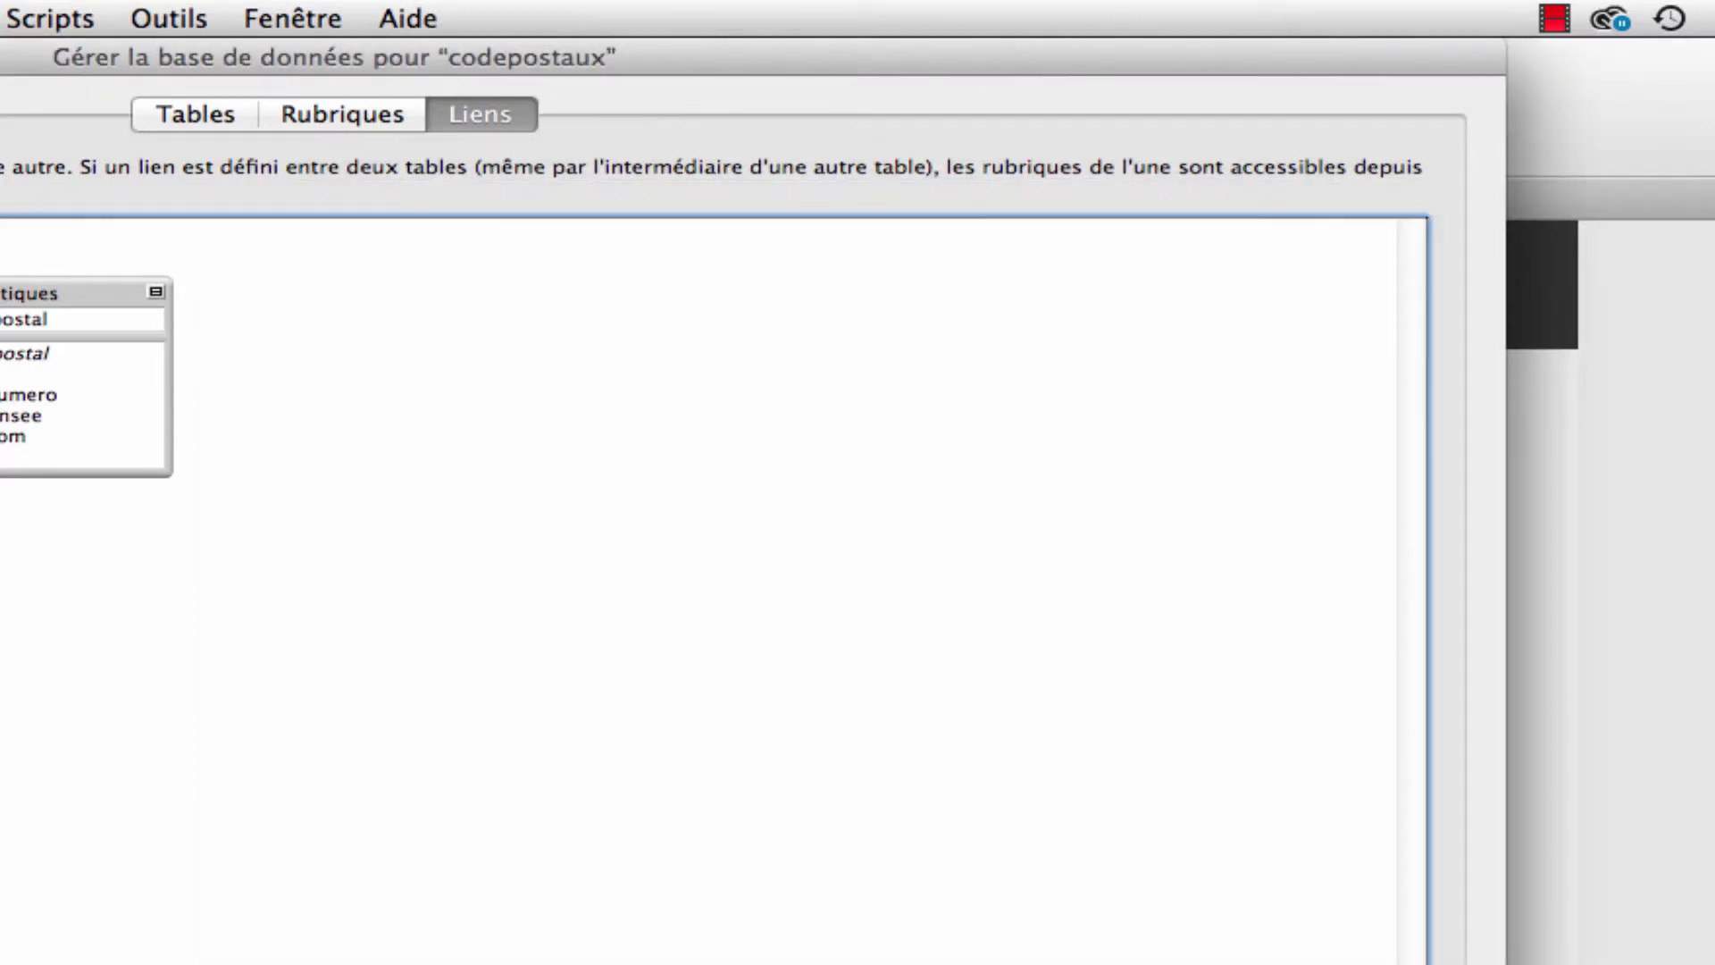
{"action": "key", "text": "Return"}
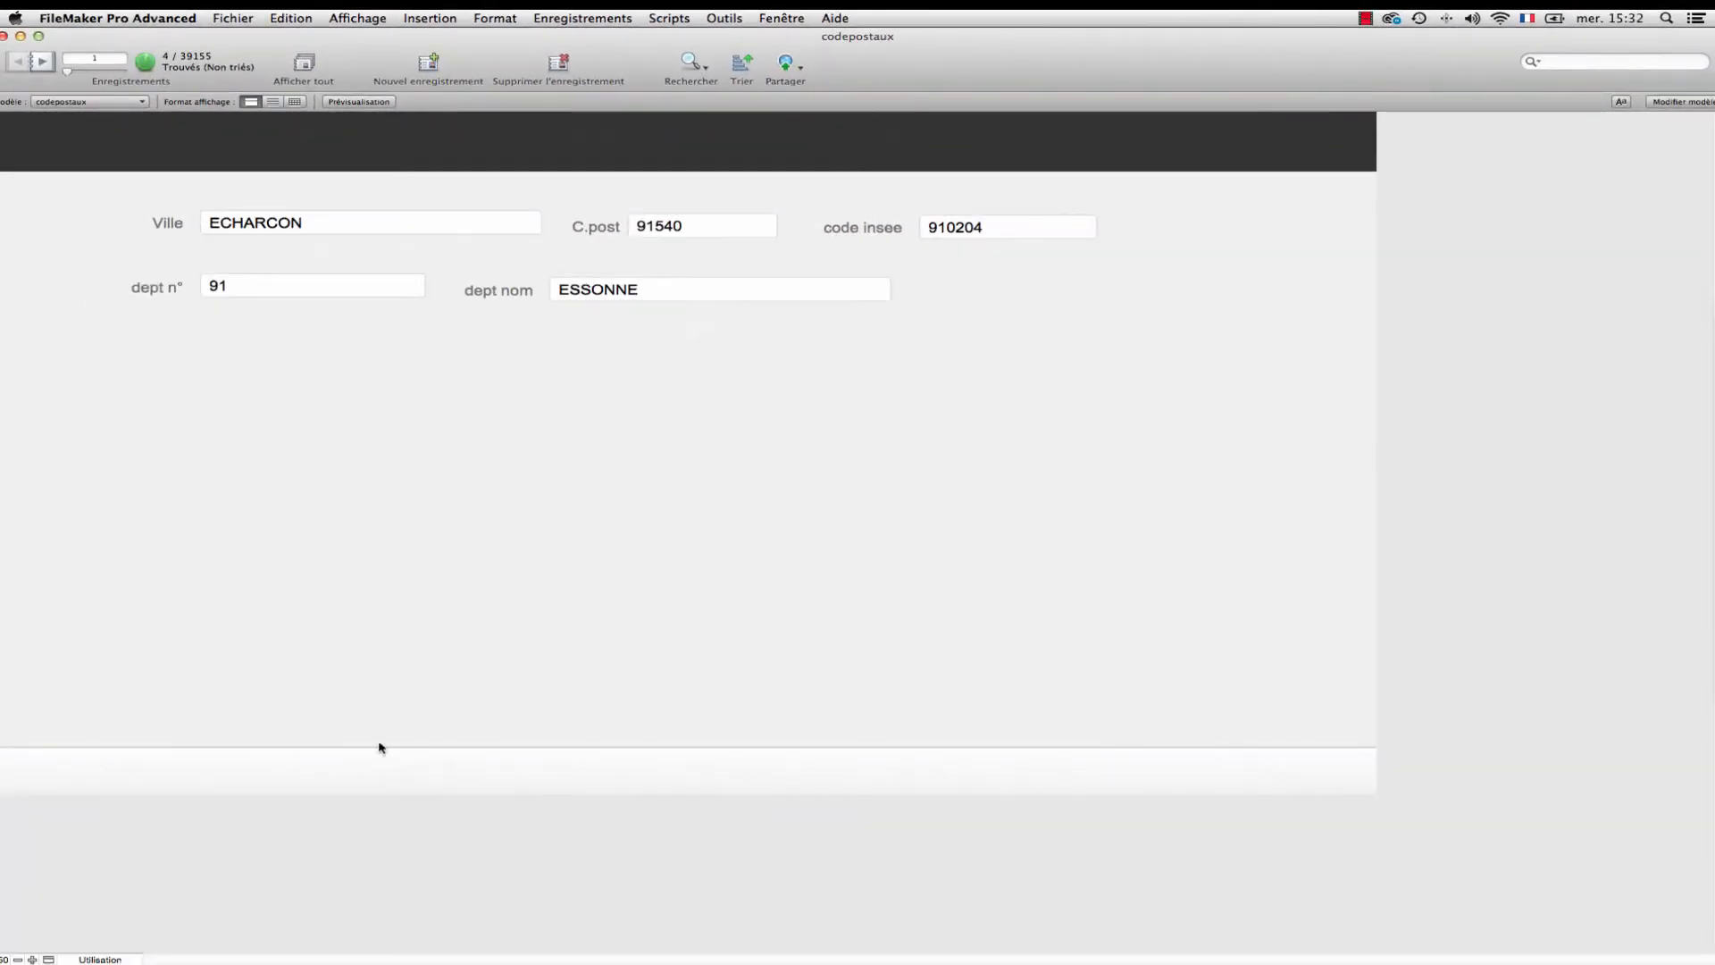
In layout mode, draw an 11-row portal below the deptnom field that shows related records from cpidentiques
{"action": "left_click", "coordinate": [100, 959]}
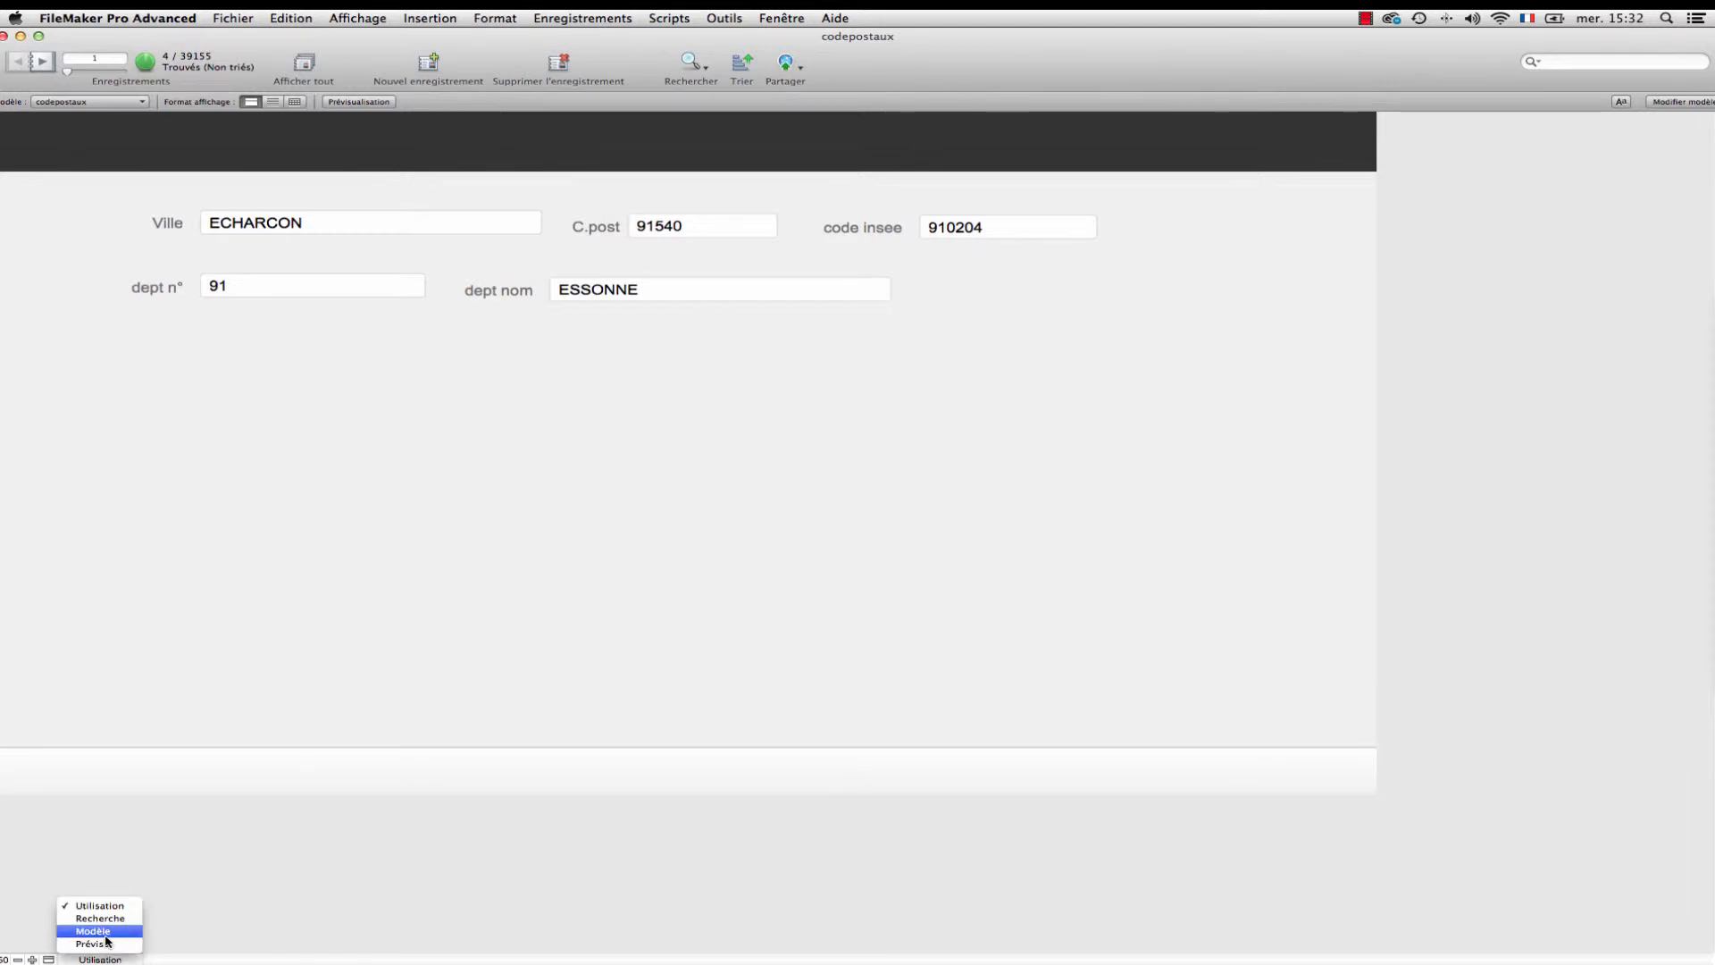
{"action": "left_click", "coordinate": [93, 931]}
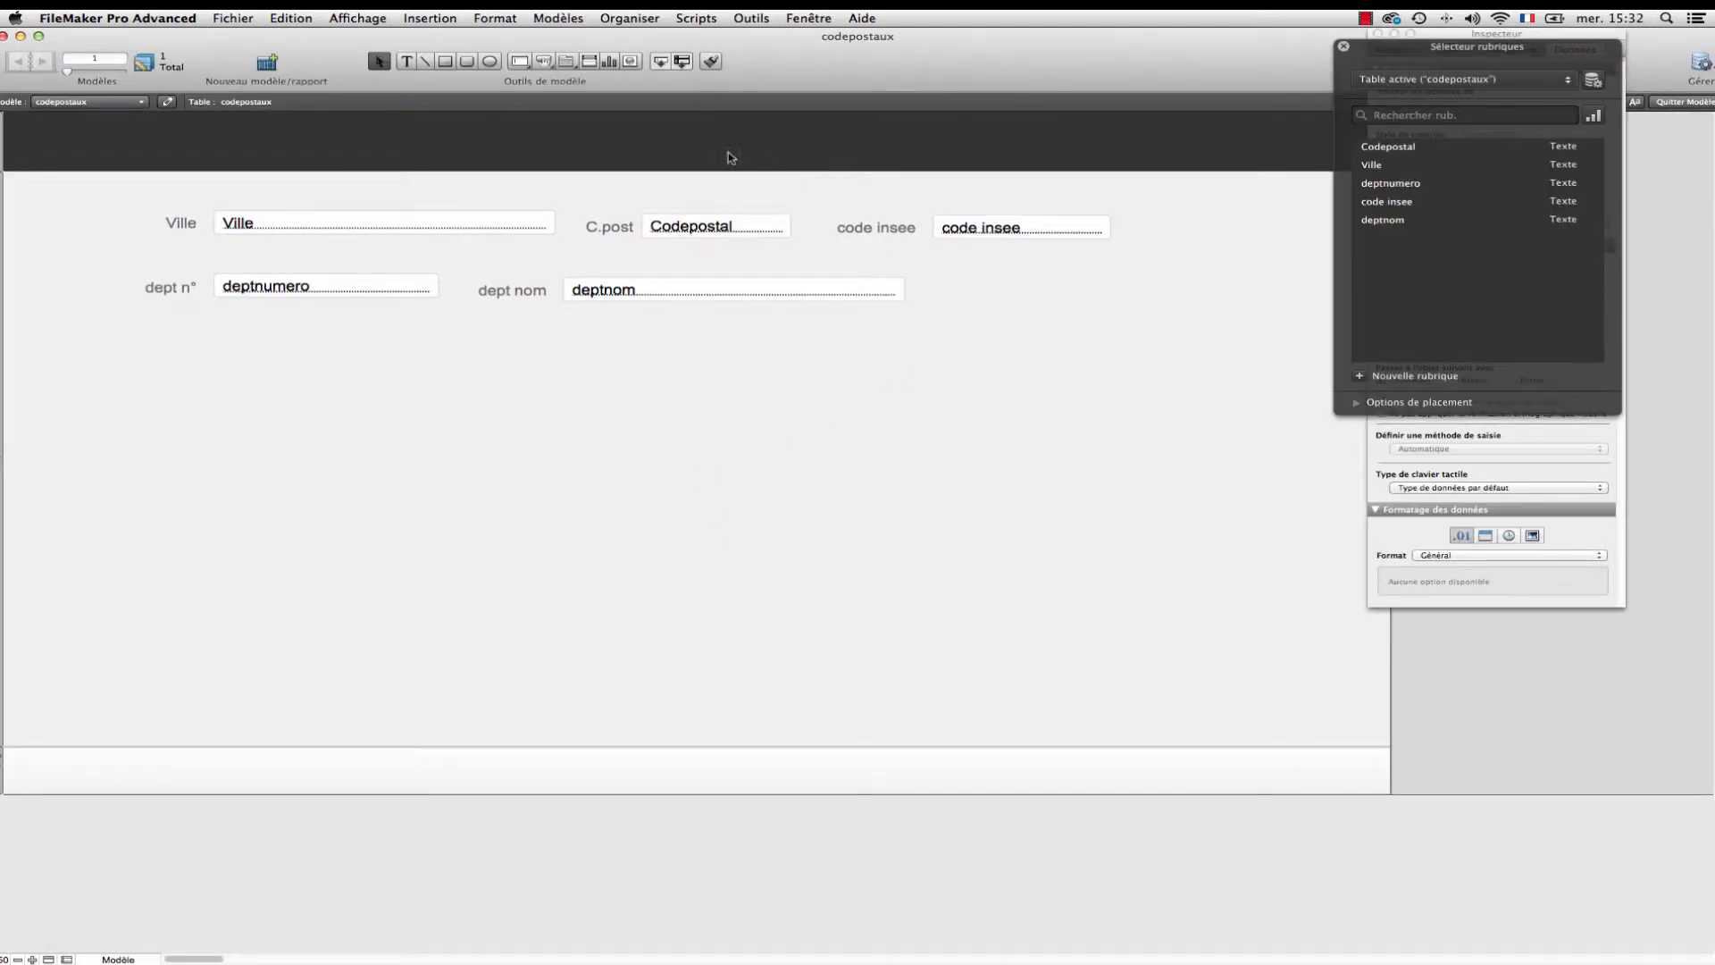
{"action": "left_click", "coordinate": [588, 61]}
{"action": "left_click_drag", "start_coordinate": [599, 346], "coordinate": [1232, 695]}
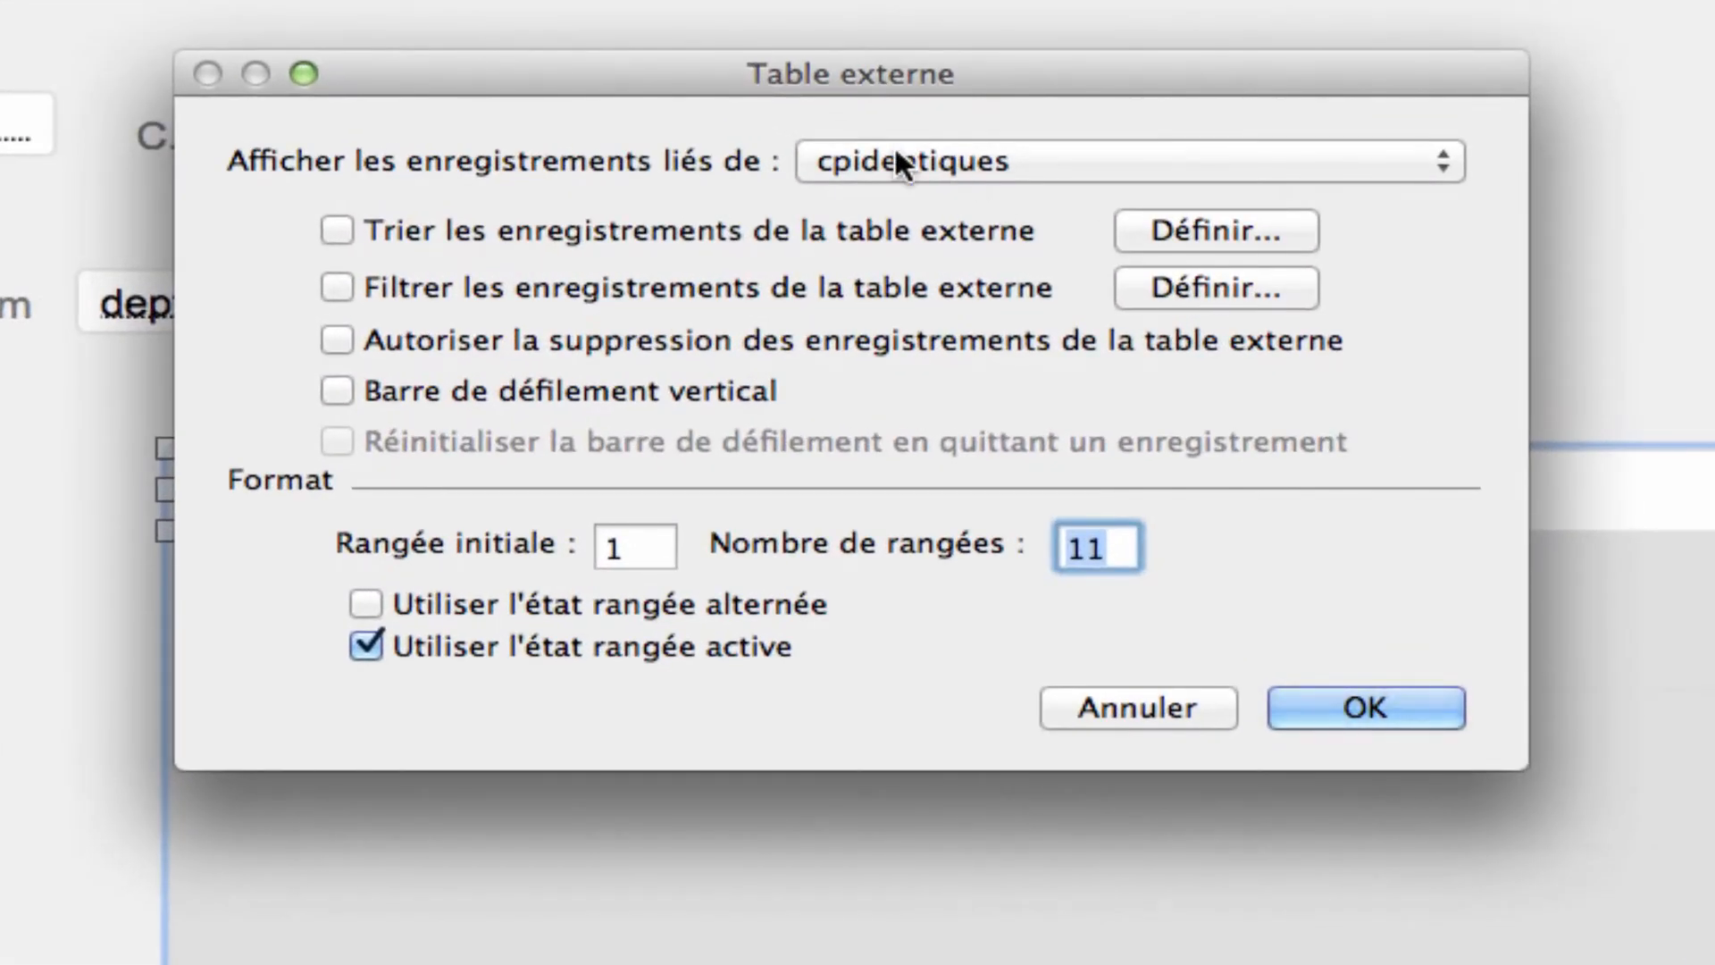
{"action": "left_click", "coordinate": [969, 189]}
{"action": "left_click", "coordinate": [898, 161]}
{"action": "left_click", "coordinate": [1322, 702]}
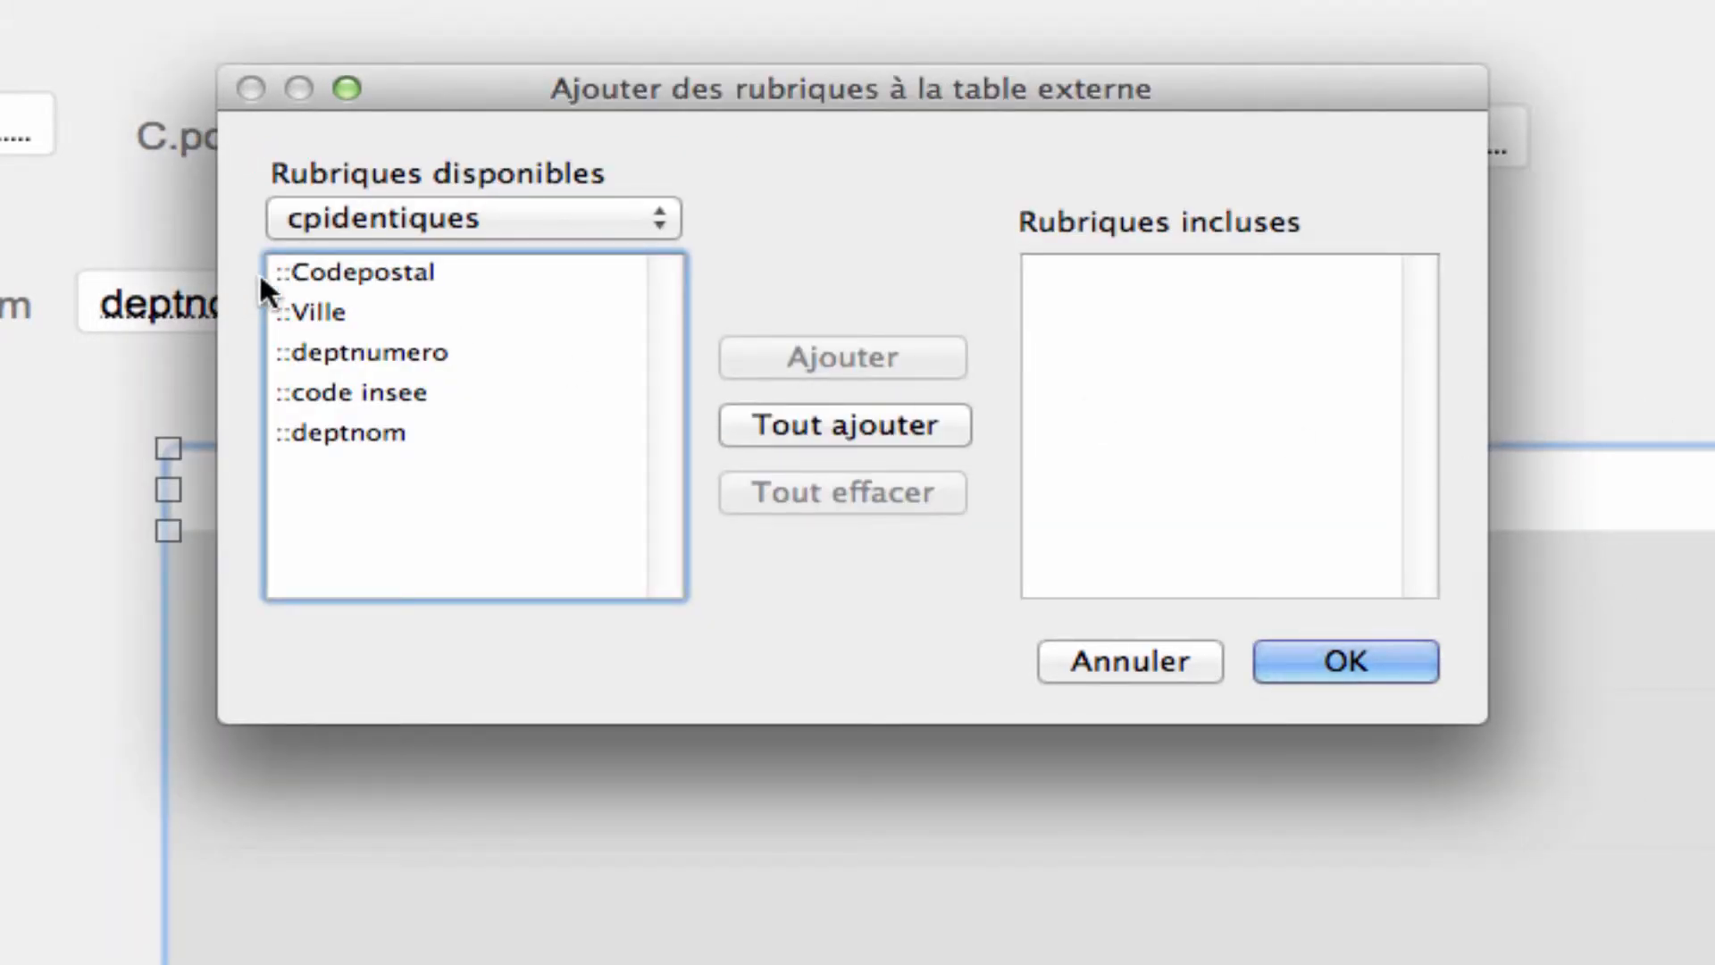
Include the Ville and code insee fields in the portal, and save the layout while returning to browse mode
{"action": "double_click", "coordinate": [345, 313]}
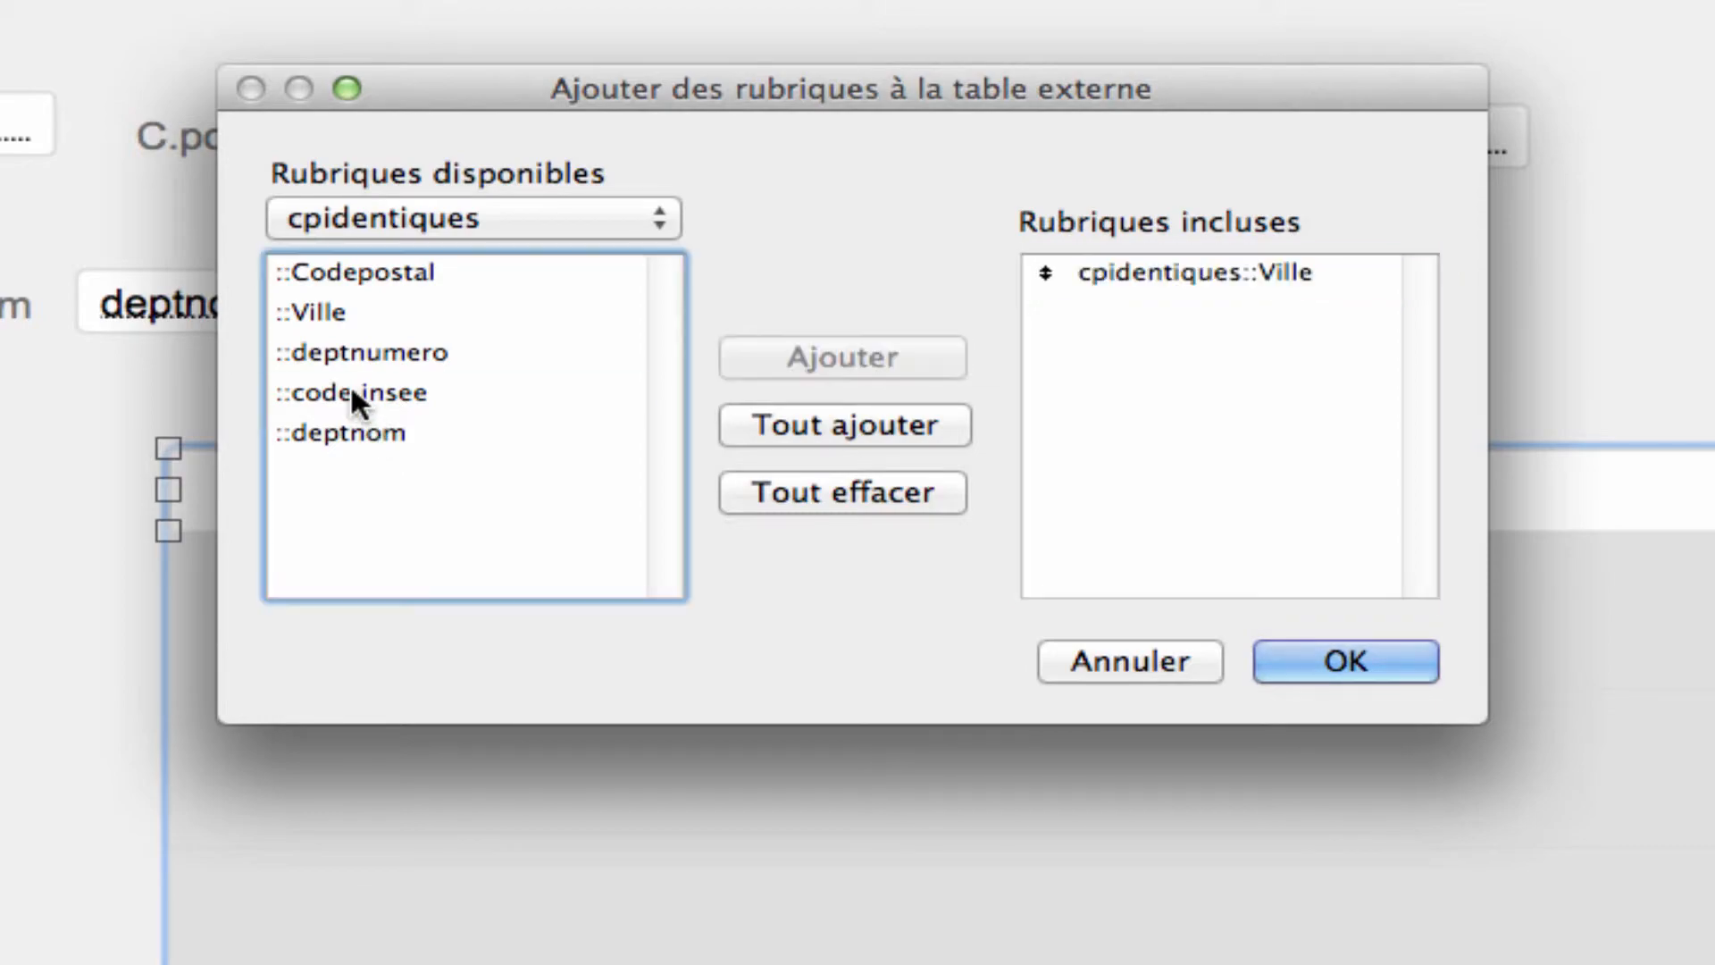
{"action": "double_click", "coordinate": [353, 393]}
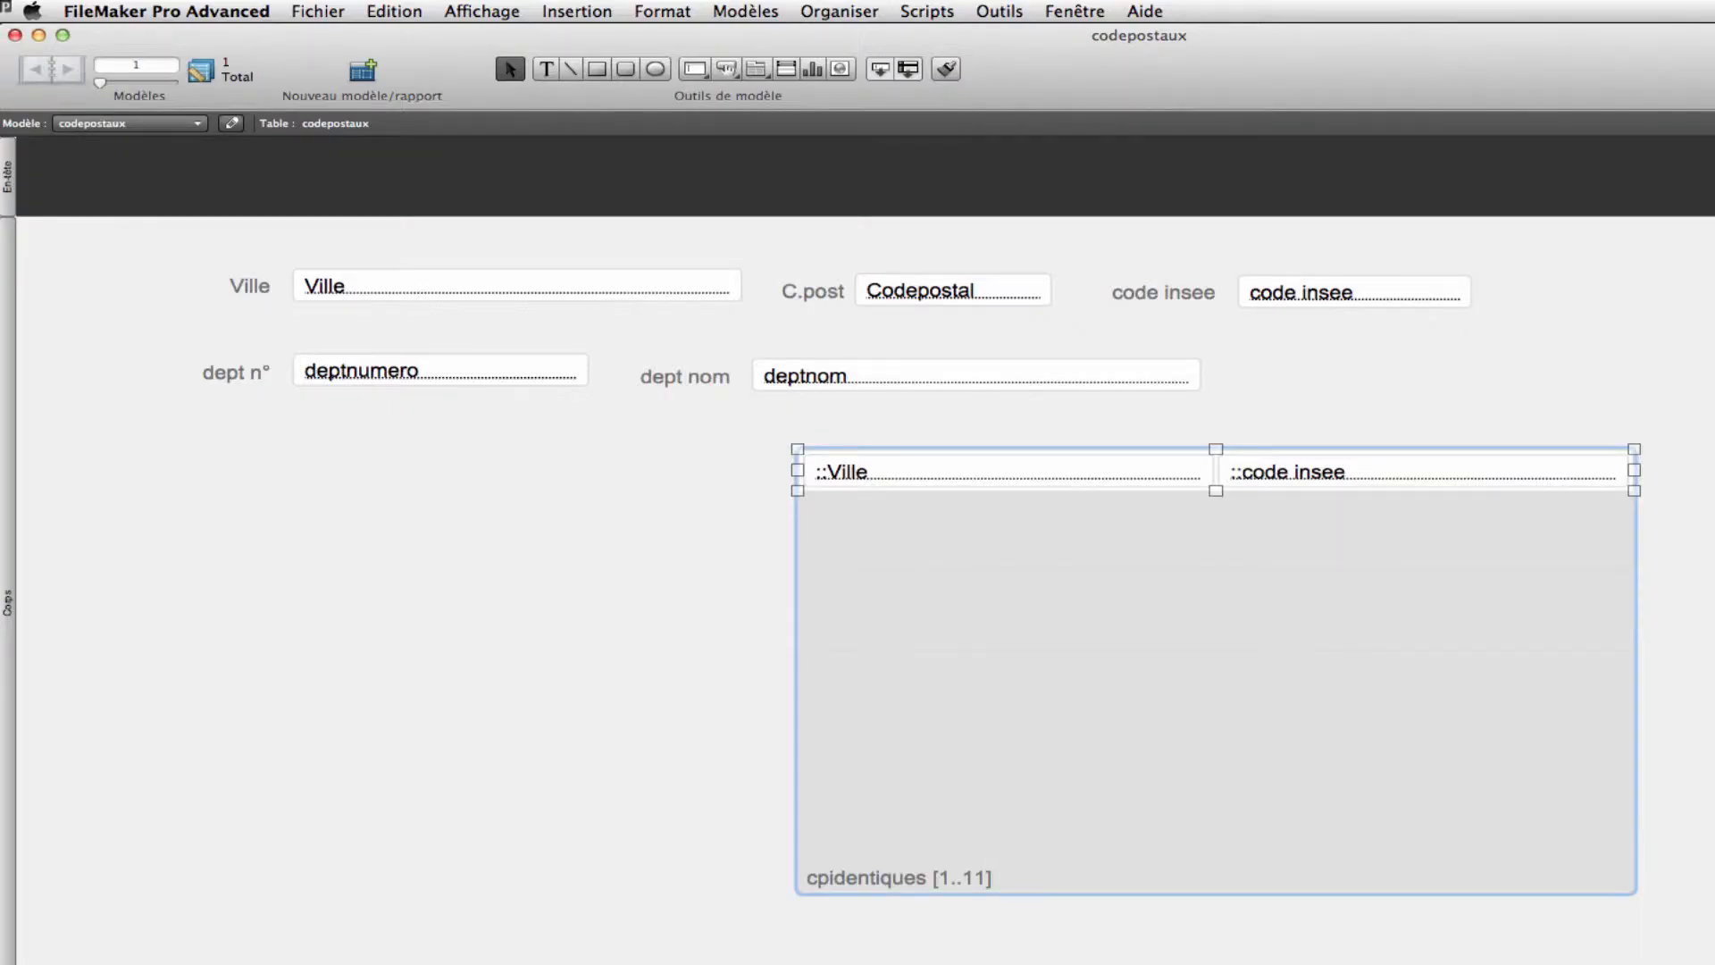
{"action": "key", "text": "super+b"}
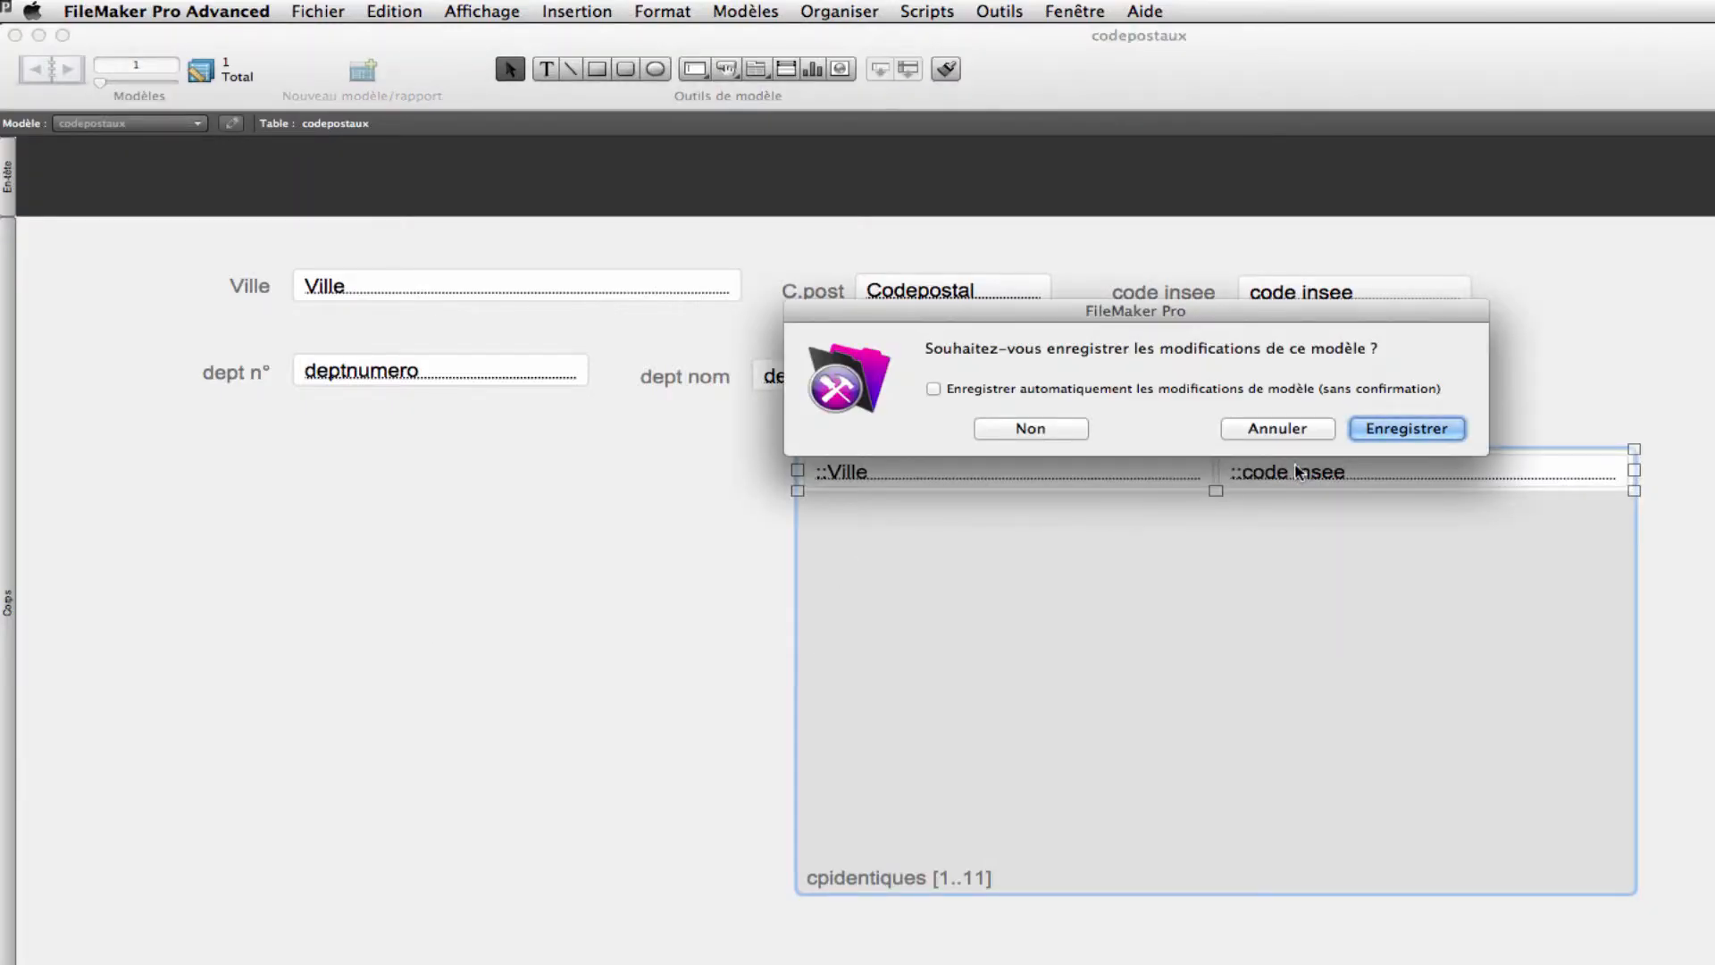
{"action": "left_click", "coordinate": [1422, 436]}
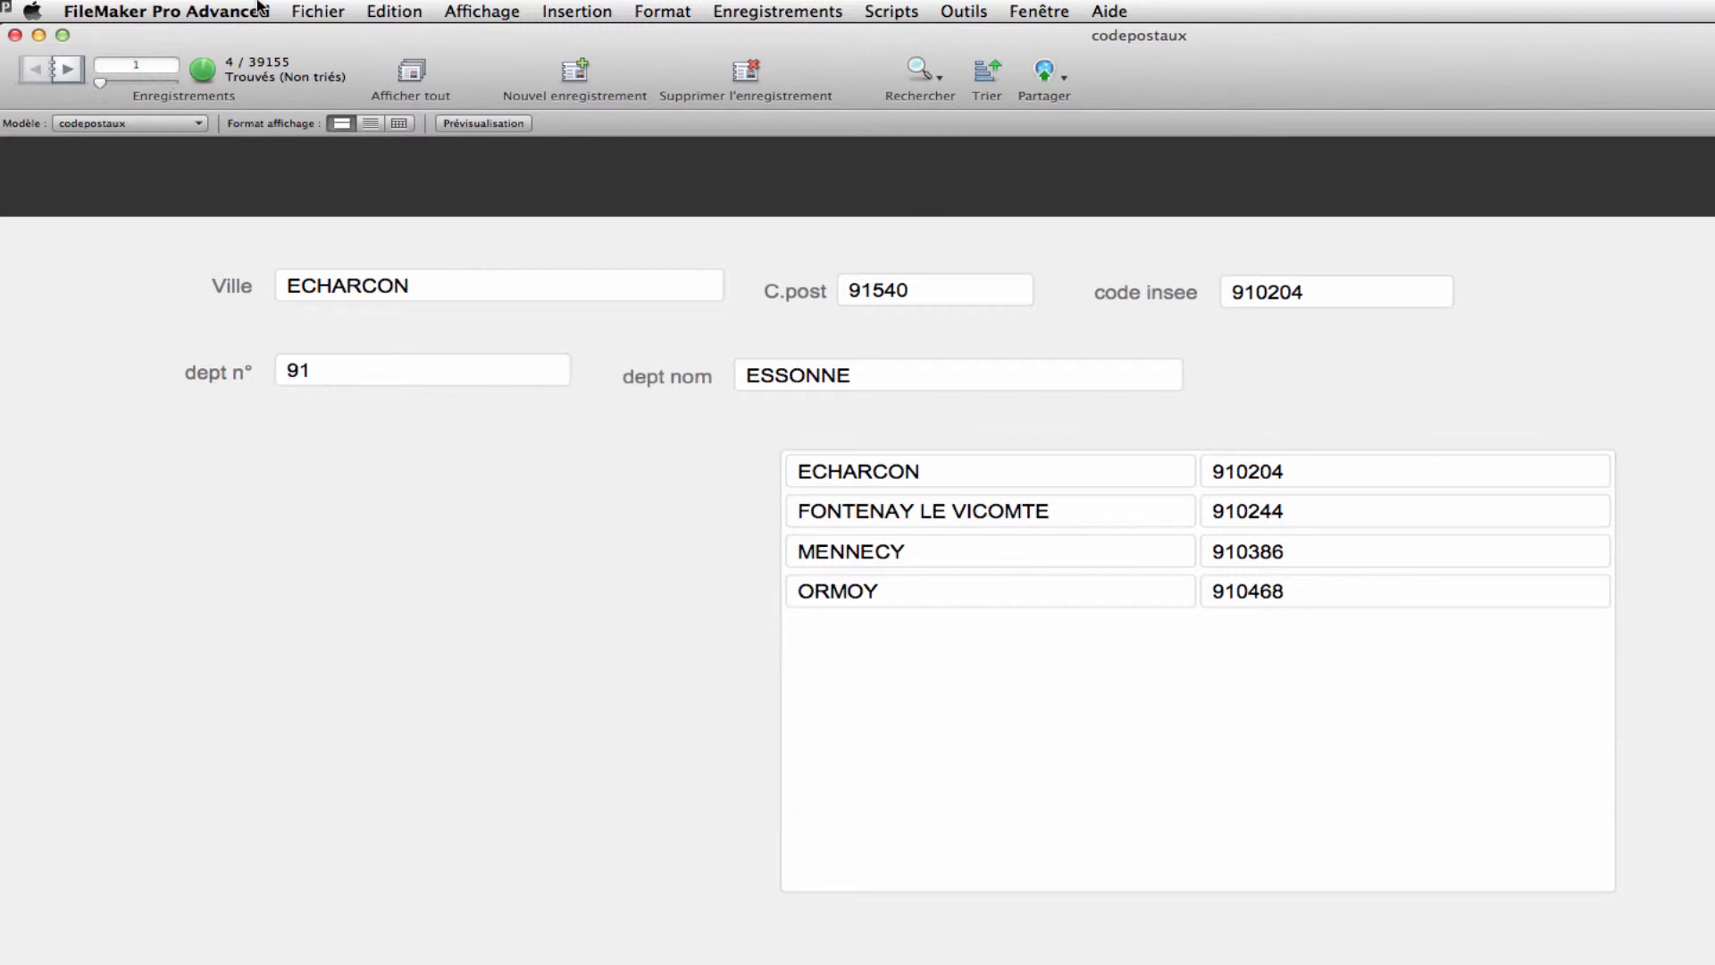
Show all records again and find those whose postal code is 01200
{"action": "key", "text": "super+j"}
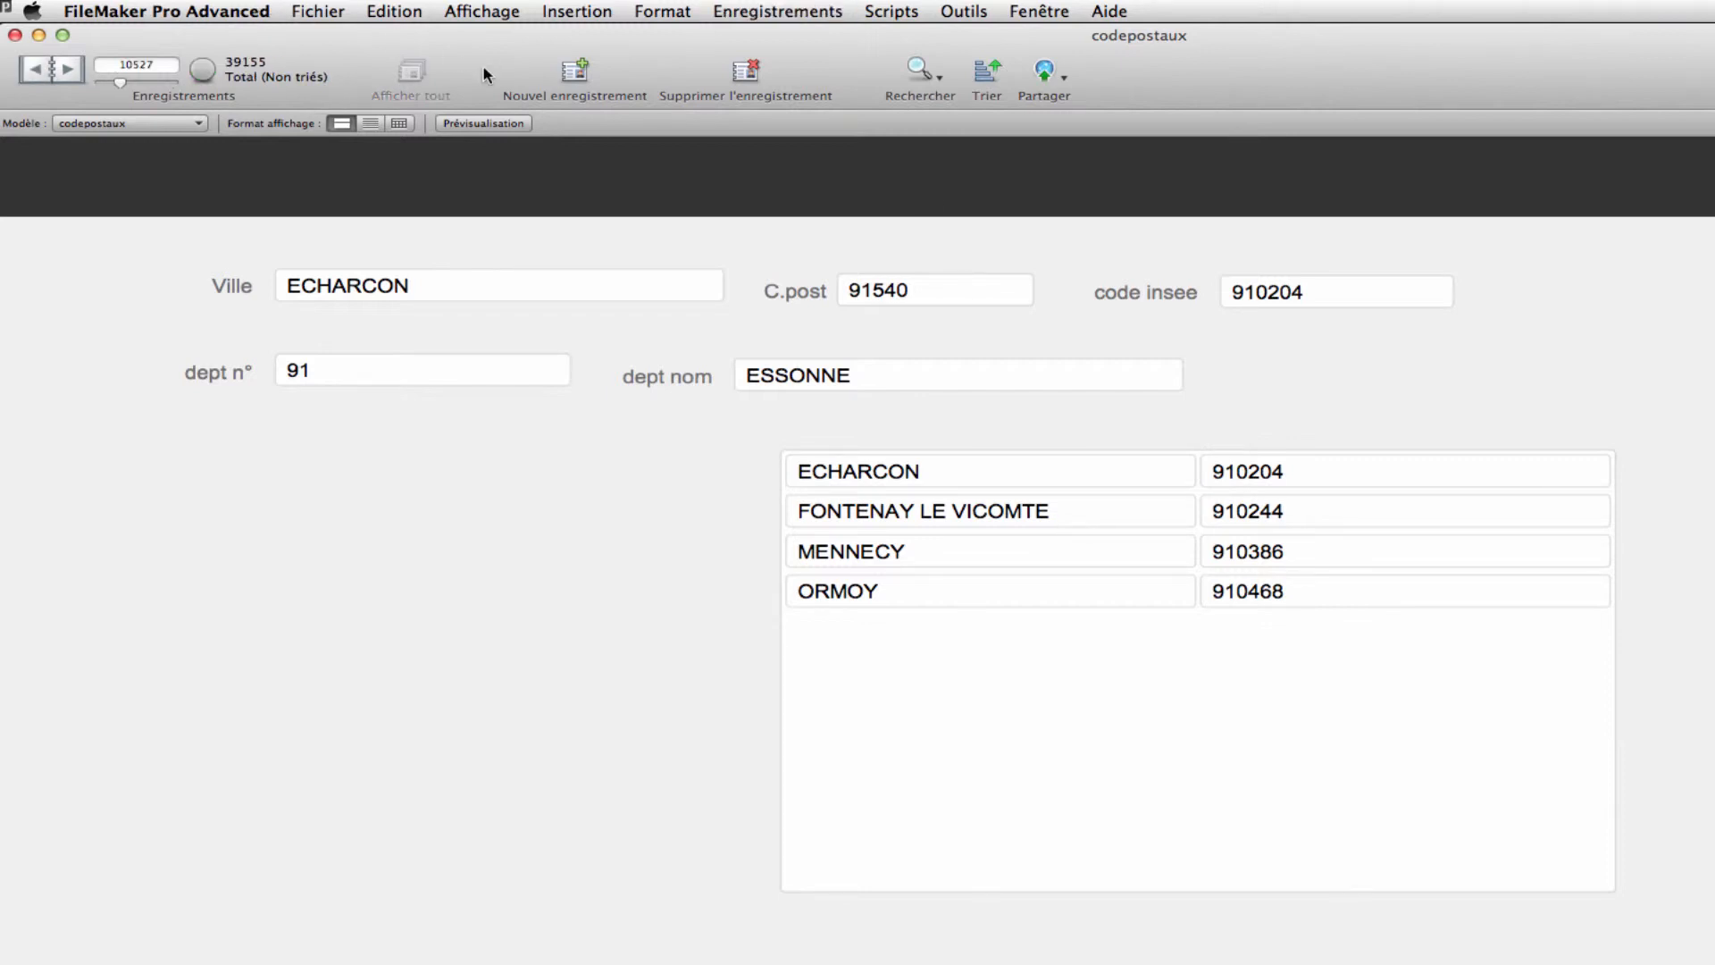
{"action": "left_click", "coordinate": [920, 71]}
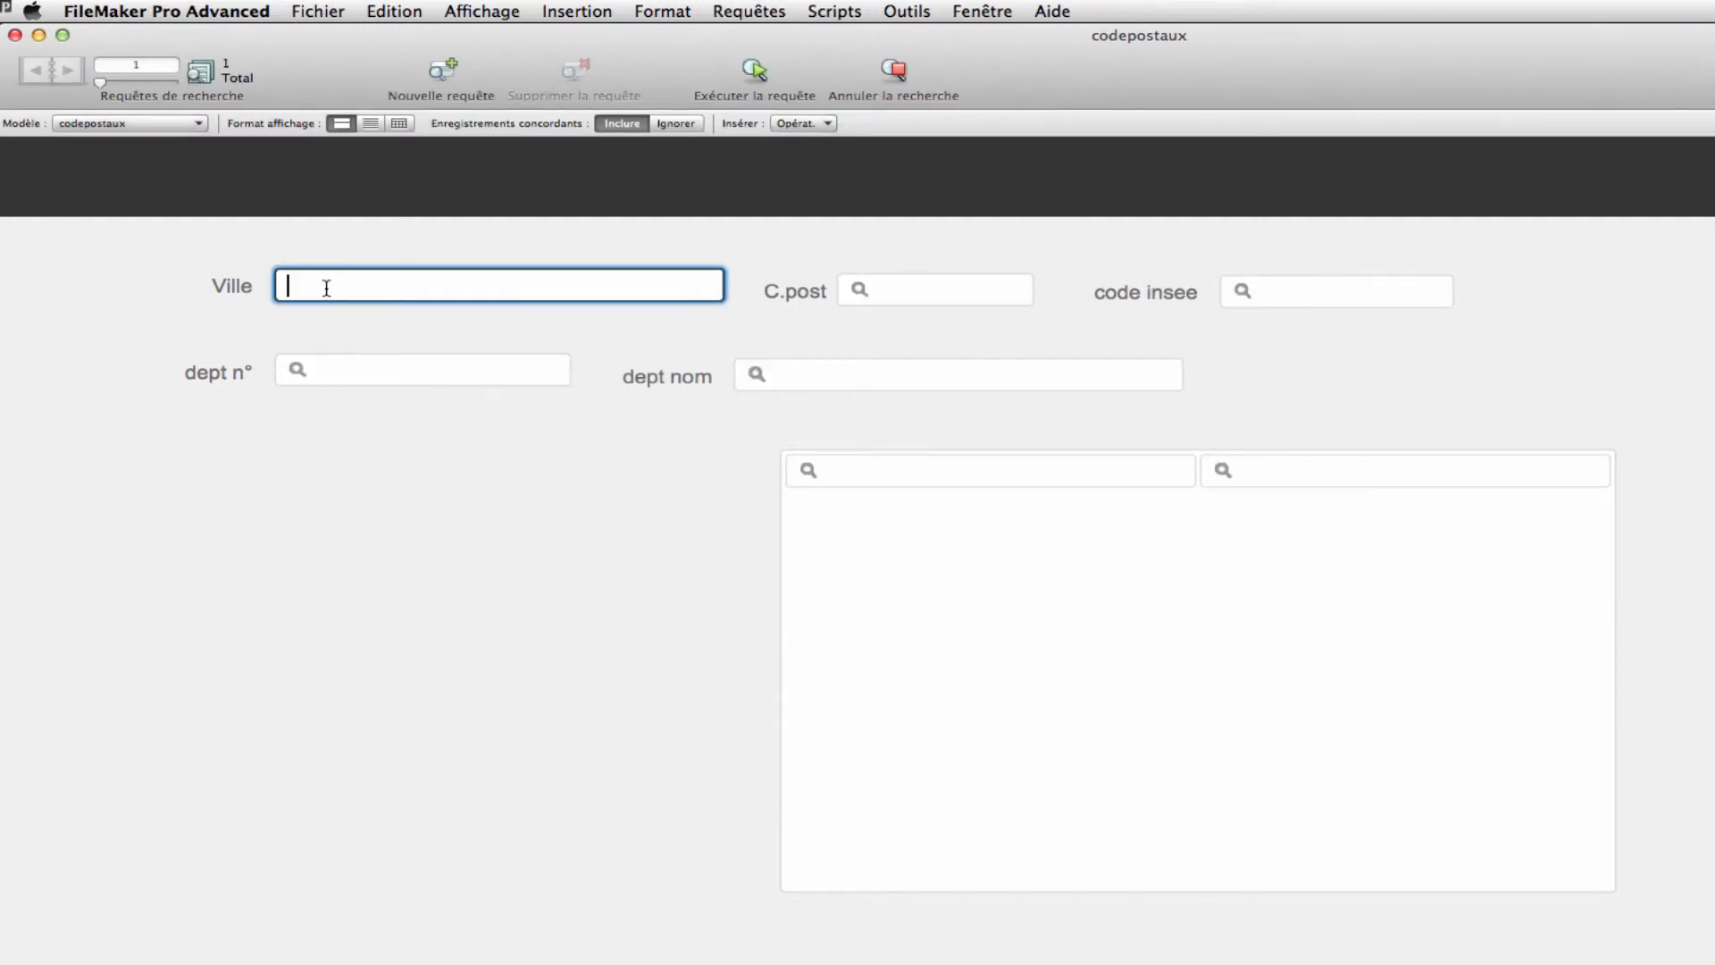
{"action": "left_click", "coordinate": [903, 296]}
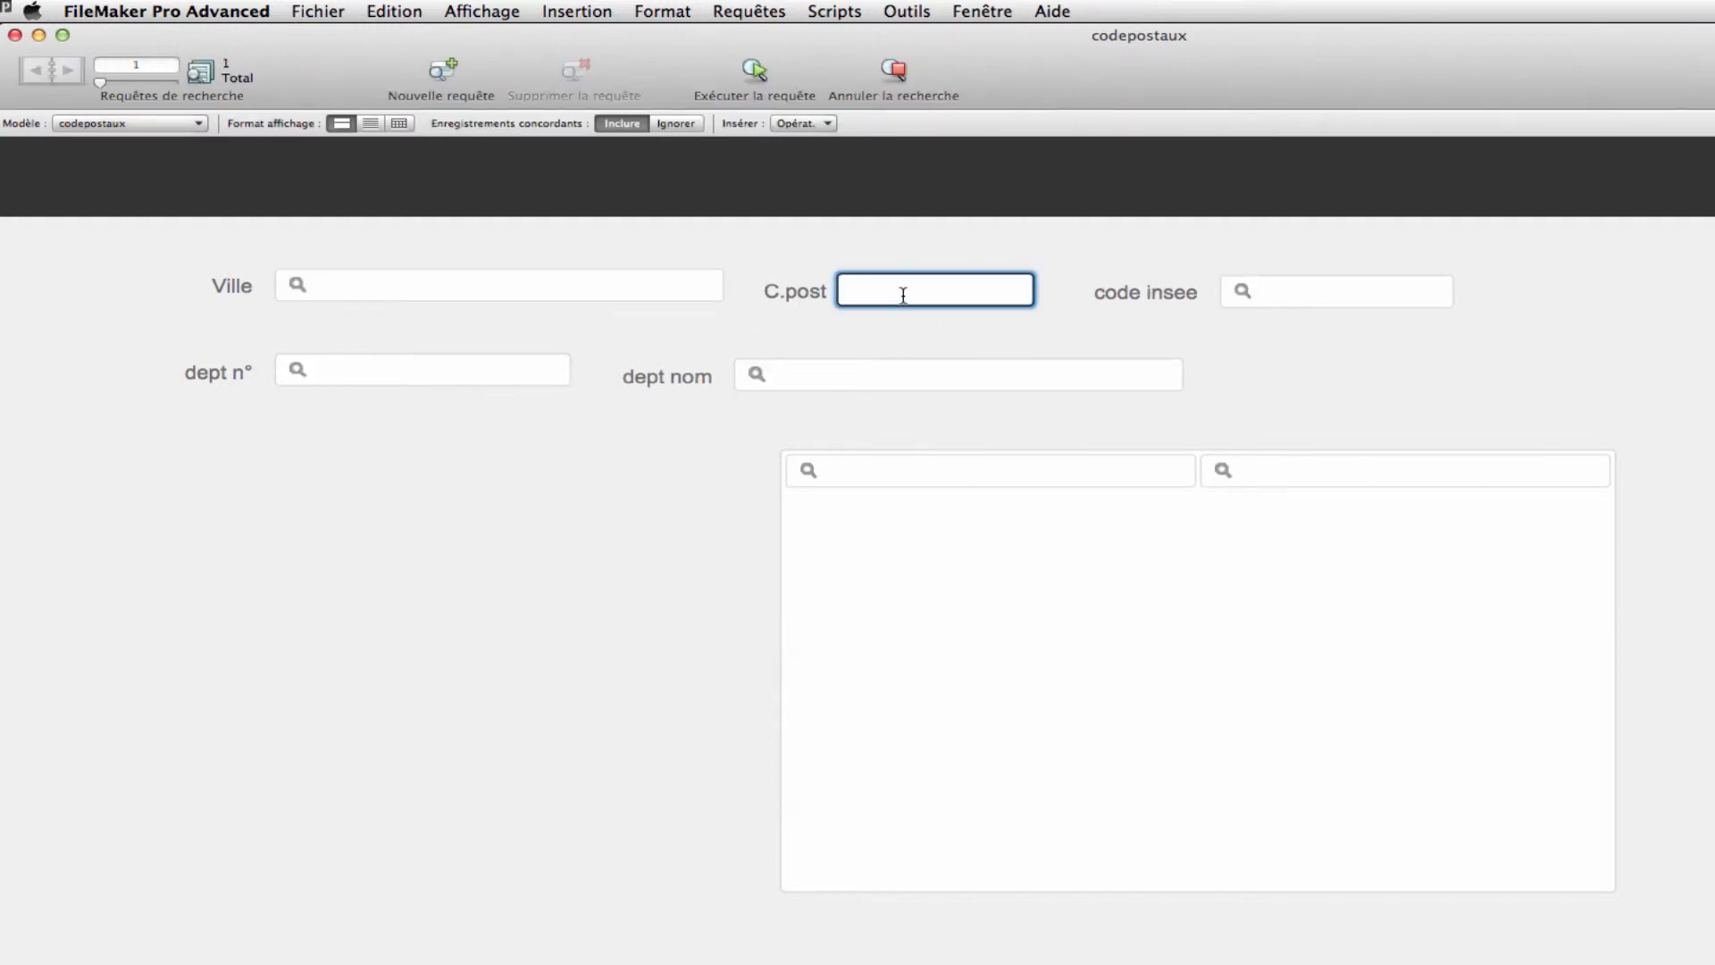
{"action": "type", "text": "01200"}
{"action": "key", "text": "Return"}
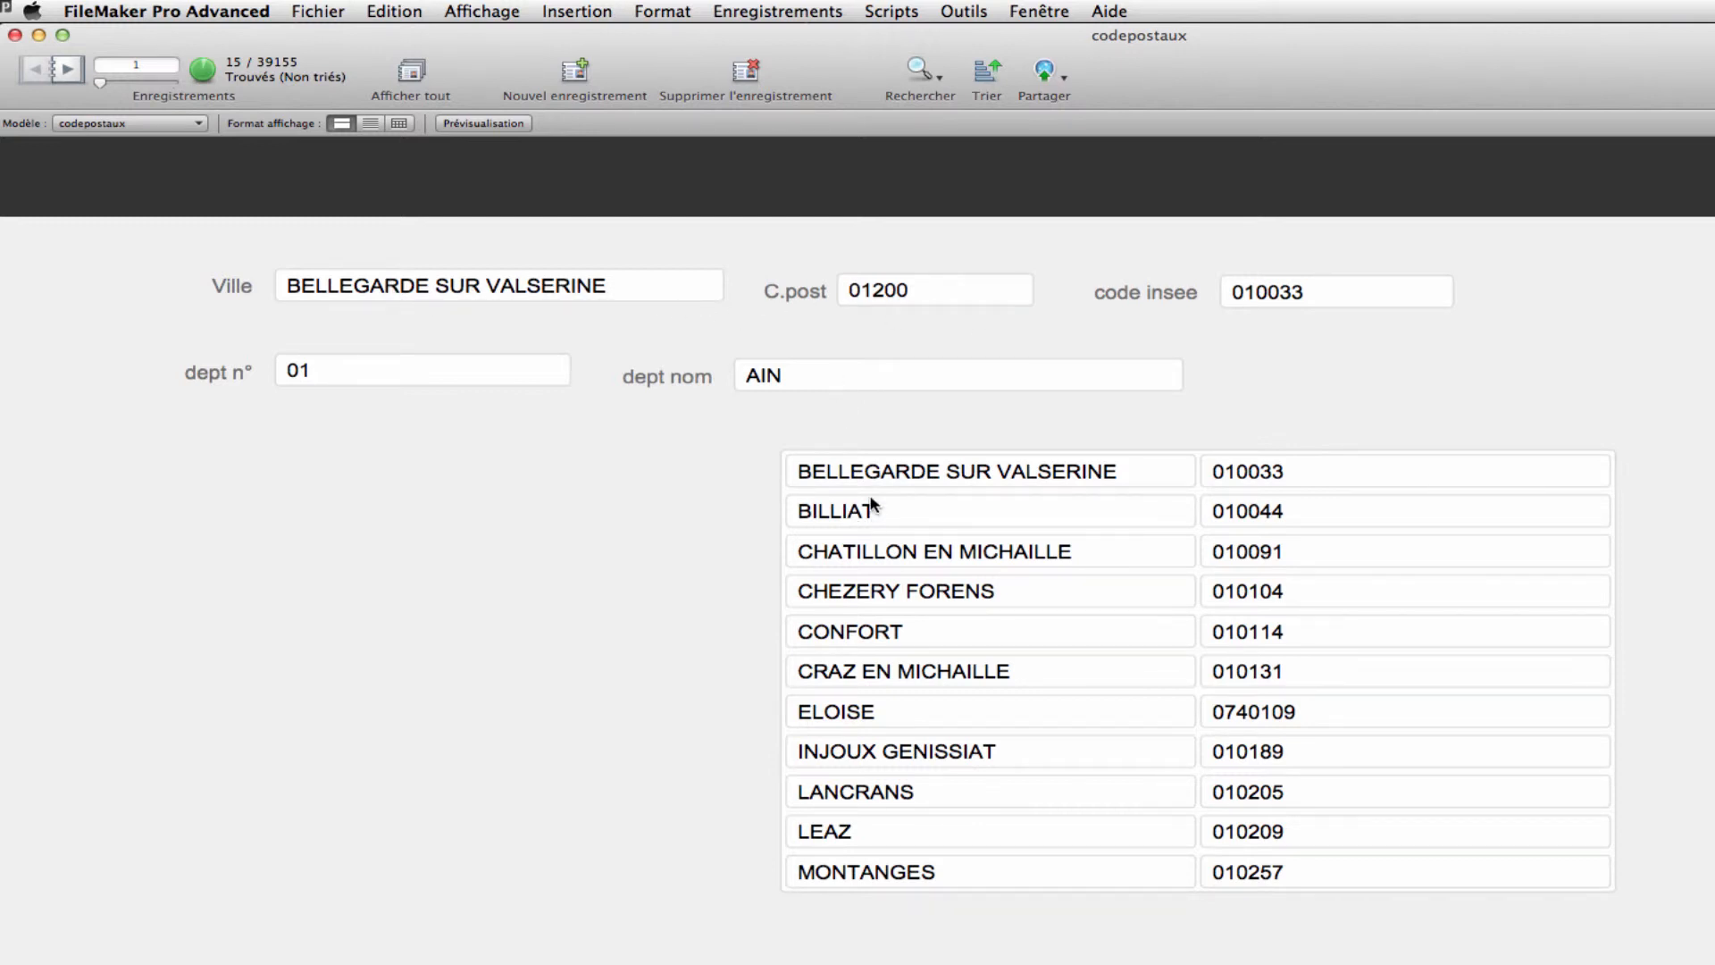
Browse the 01200 records up to the sixth one and back to the first, comparing the towns in the portal
{"action": "left_click", "coordinate": [65, 71]}
{"action": "left_click", "coordinate": [65, 71]}
{"action": "left_click", "coordinate": [66, 72]}
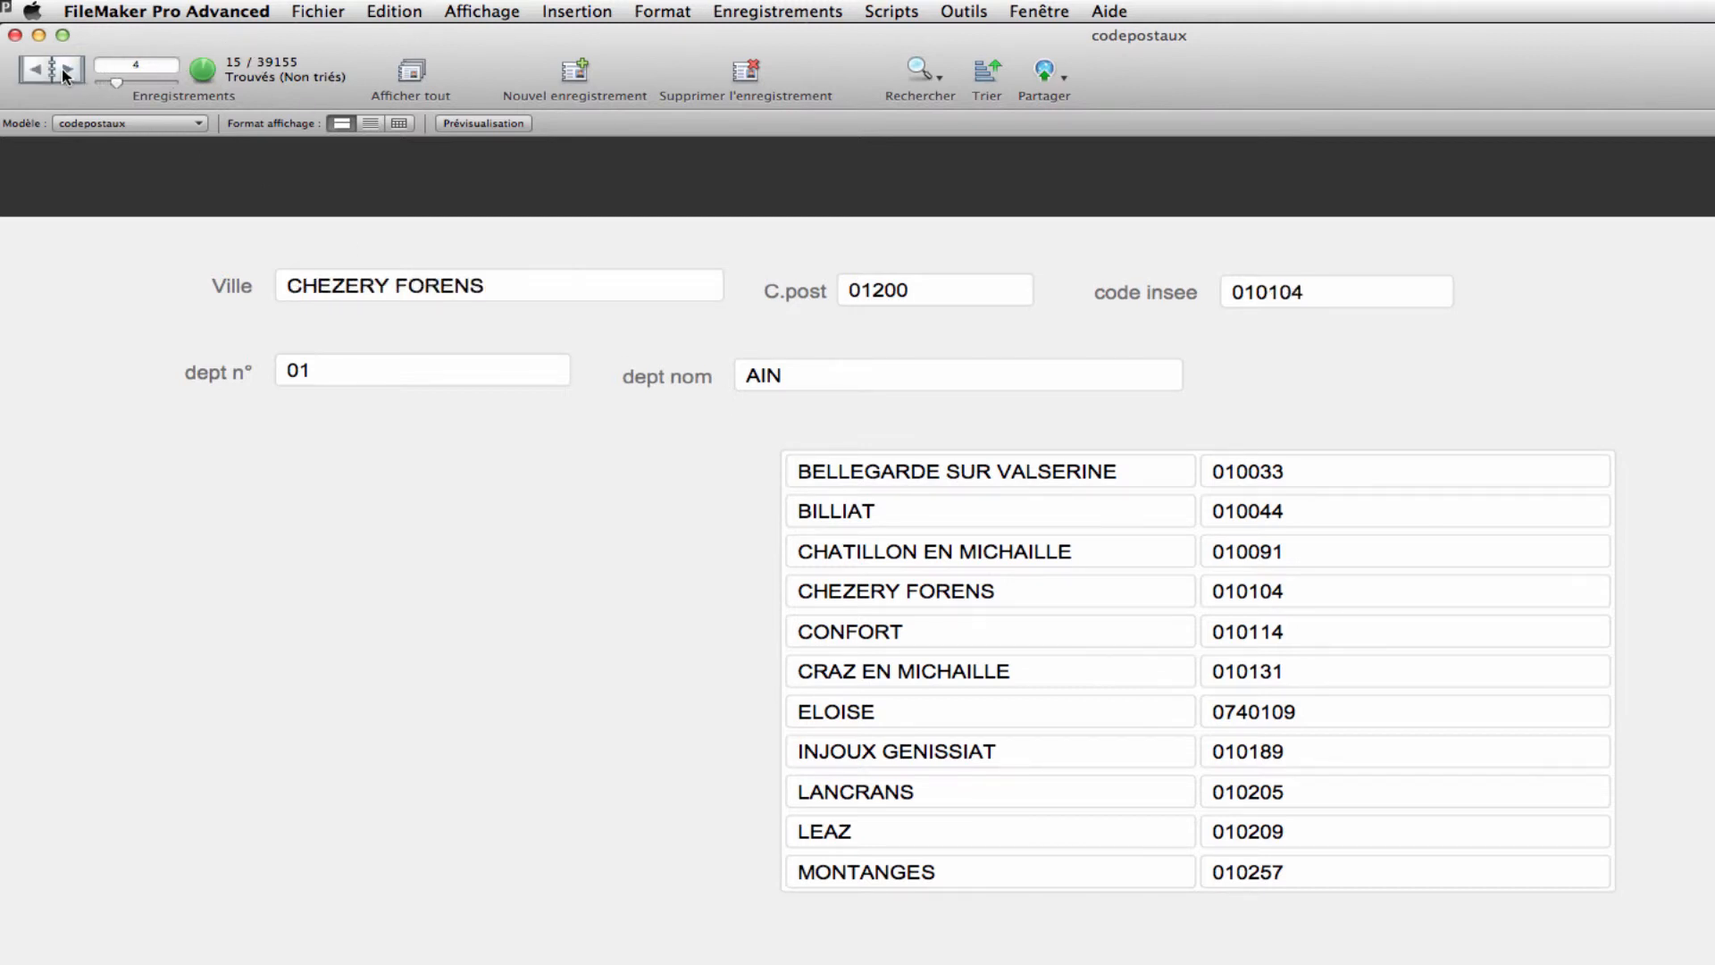
{"action": "left_click", "coordinate": [65, 71]}
{"action": "left_click", "coordinate": [65, 72]}
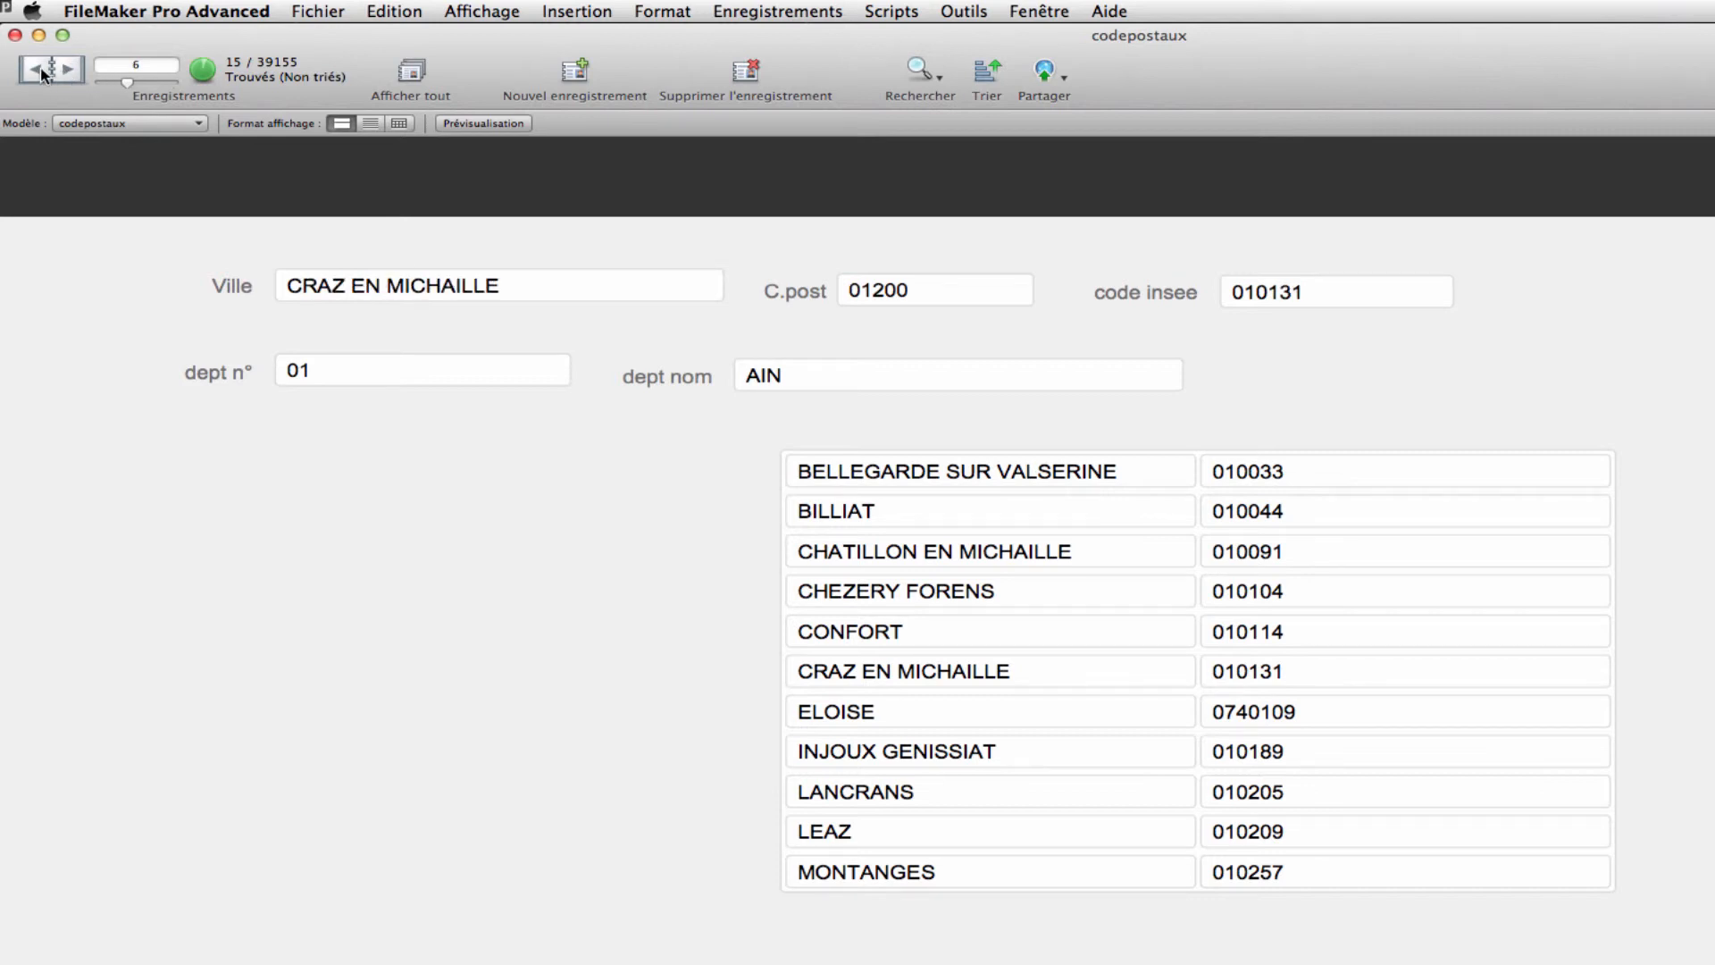
{"action": "left_click", "coordinate": [41, 72]}
{"action": "left_click", "coordinate": [41, 72]}
{"action": "left_click", "coordinate": [41, 72]}
{"action": "left_click", "coordinate": [42, 71]}
{"action": "left_click", "coordinate": [41, 71]}
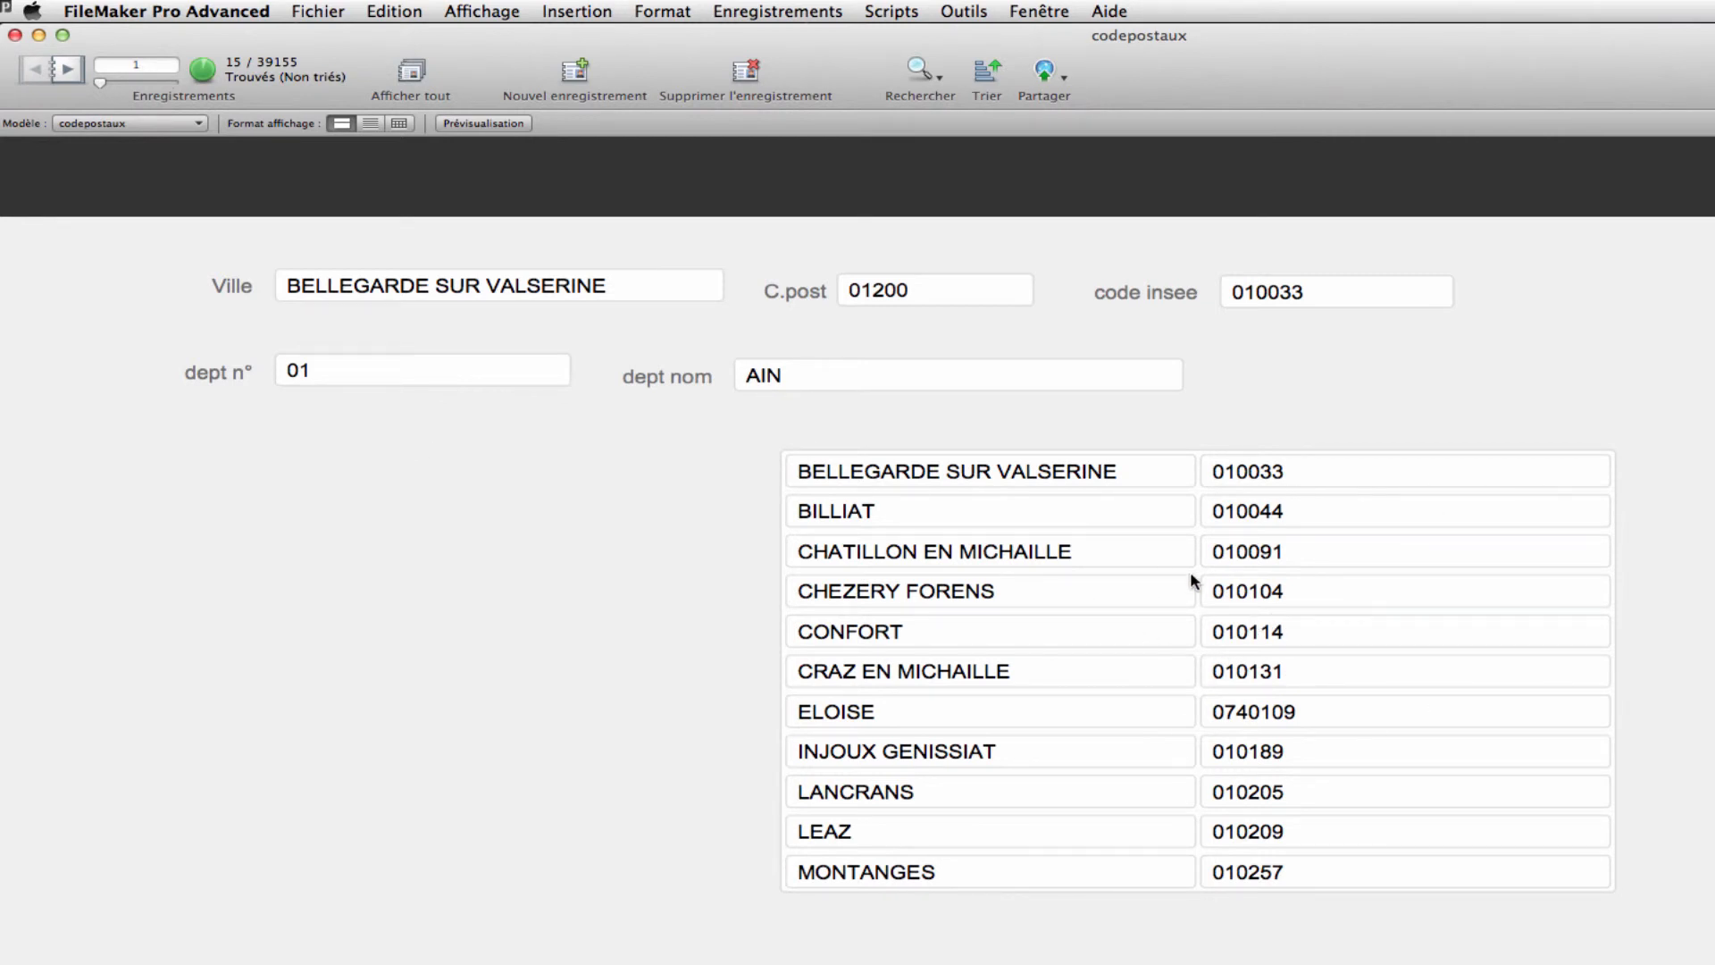
In layout mode, shorten the portal's code insee field to free space at the row's right end, and select the portal
{"action": "key", "text": "super+l"}
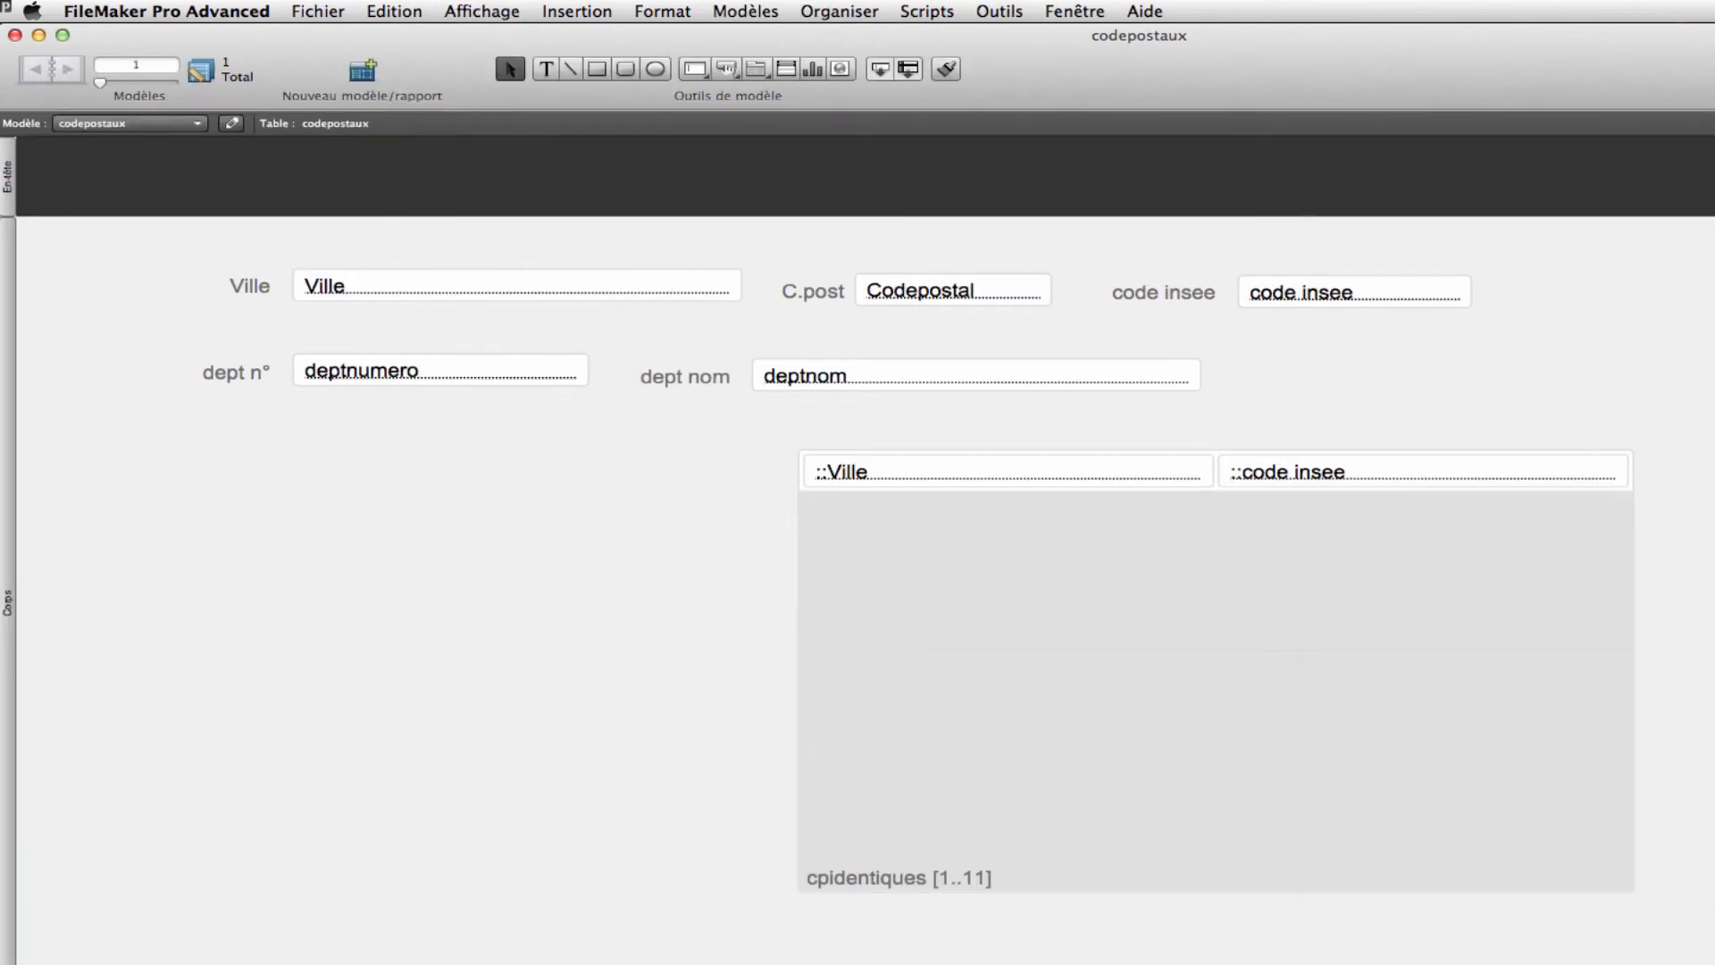
{"action": "left_click", "coordinate": [1582, 533]}
{"action": "left_click", "coordinate": [1613, 472]}
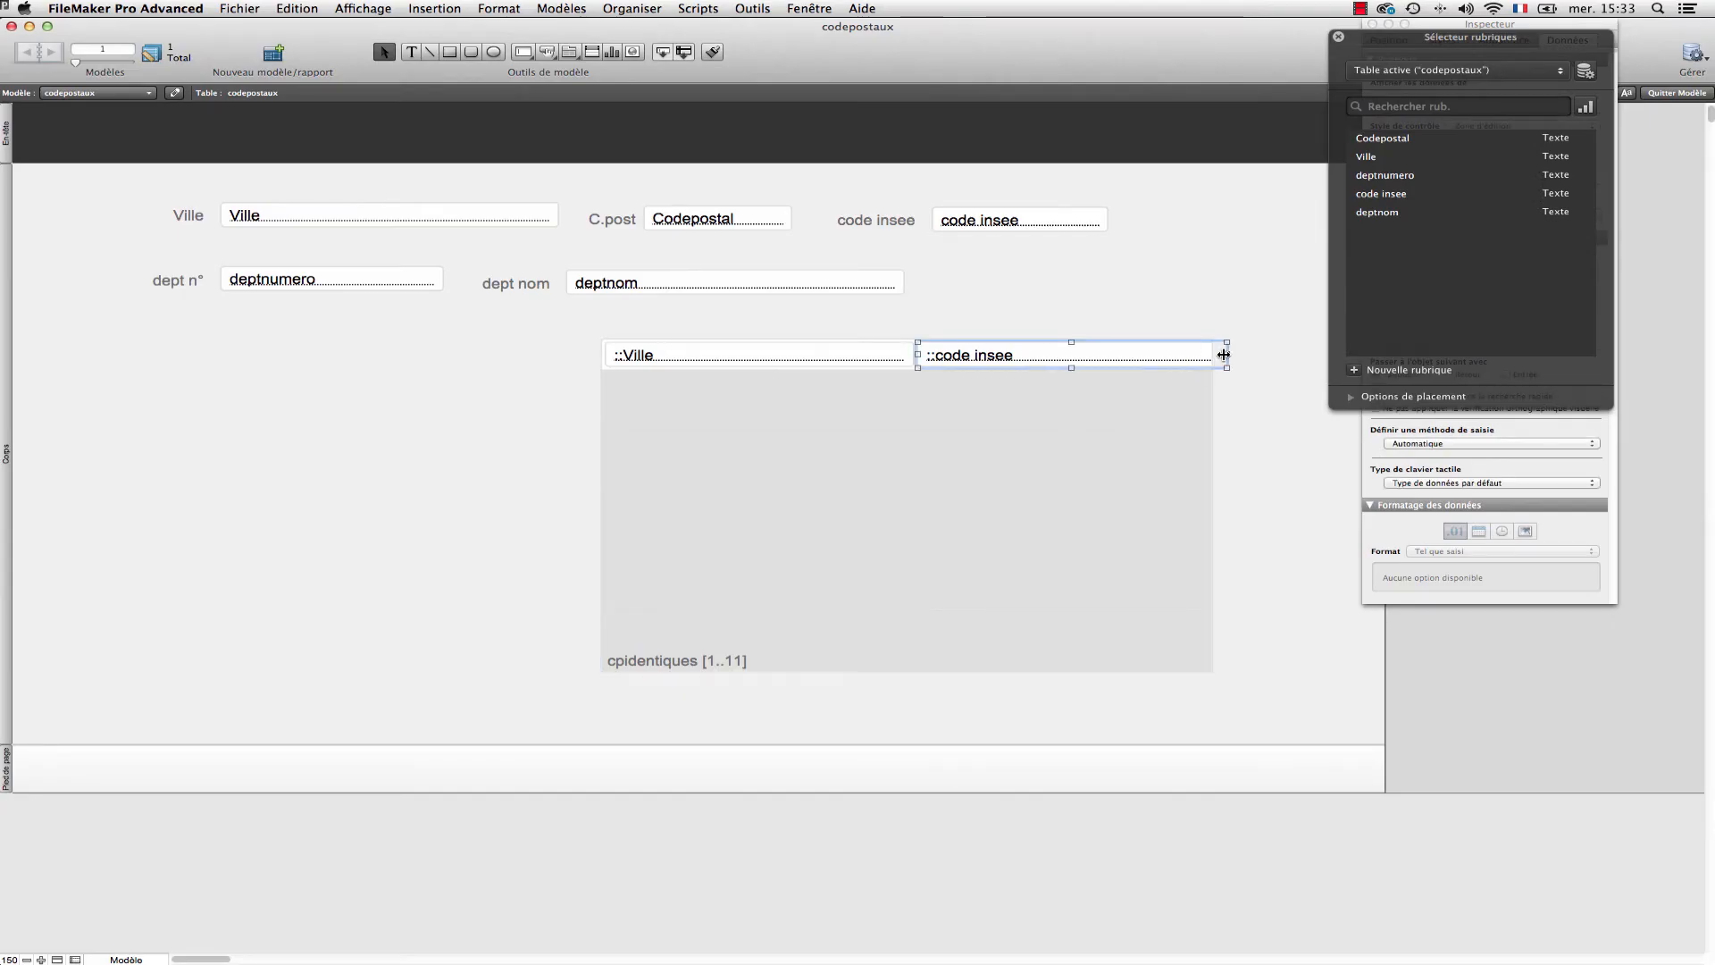
{"action": "left_click_drag", "start_coordinate": [1631, 471], "coordinate": [1549, 473]}
{"action": "left_click_drag", "start_coordinate": [1167, 355], "coordinate": [1171, 370]}
{"action": "left_click", "coordinate": [1172, 407]}
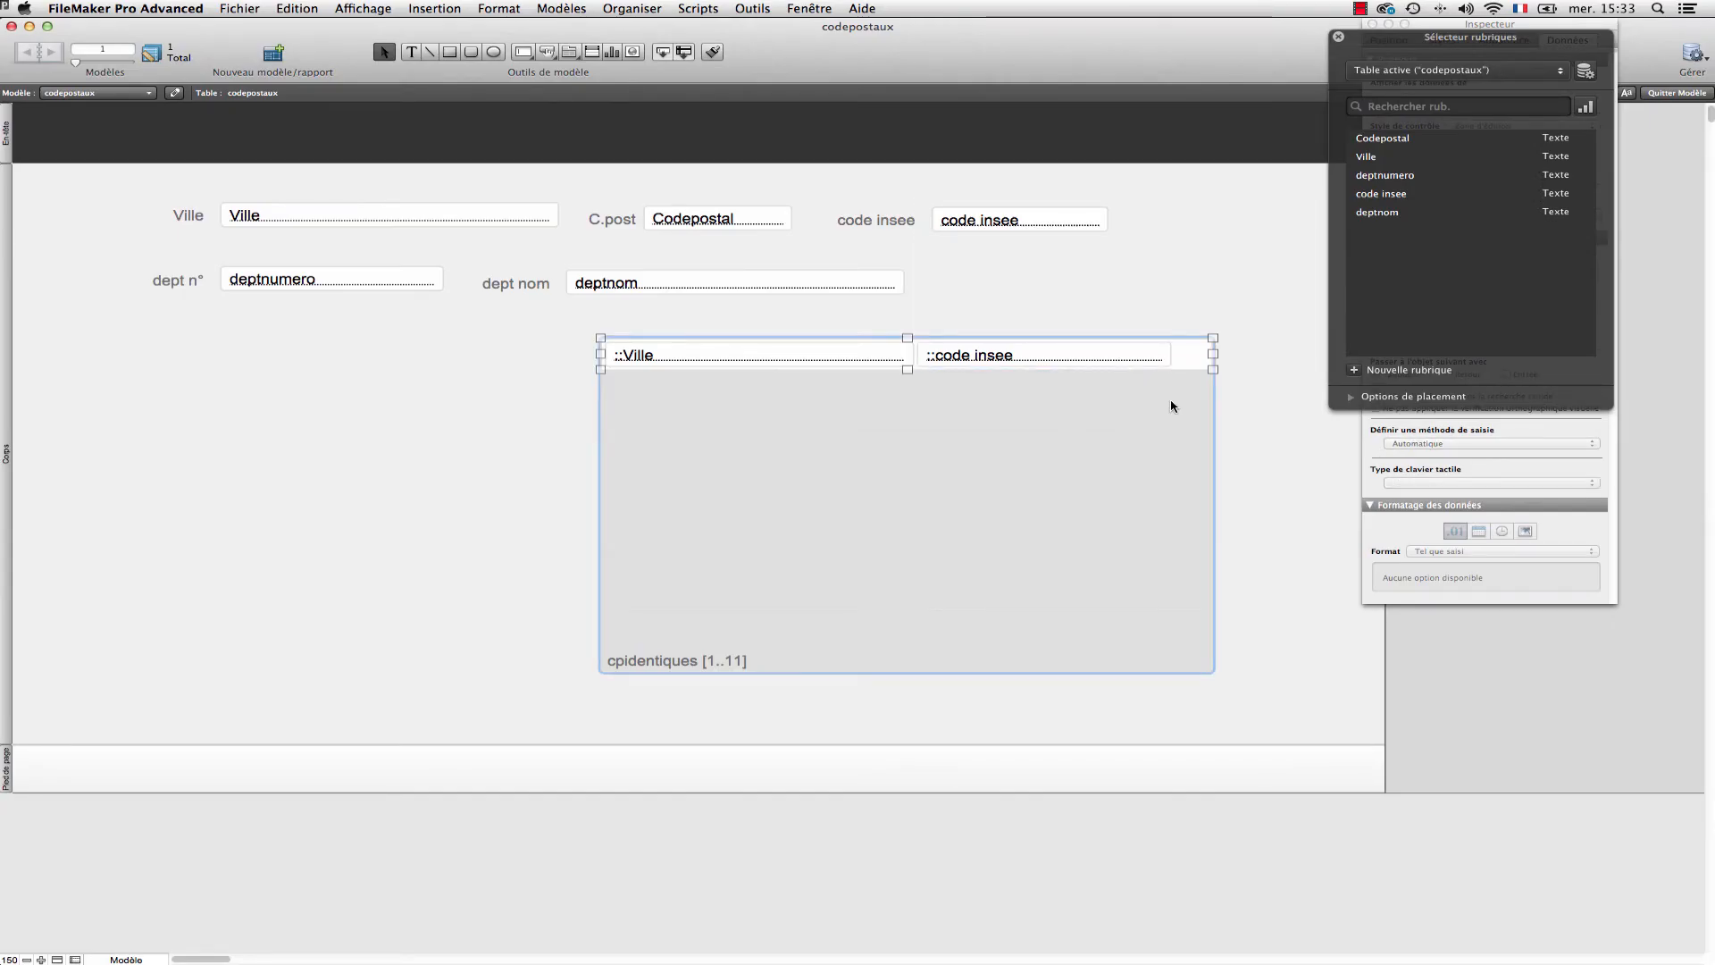
Enable the vertical scroll bar in the setup of the cpidentiques portal
{"action": "double_click", "coordinate": [1173, 406]}
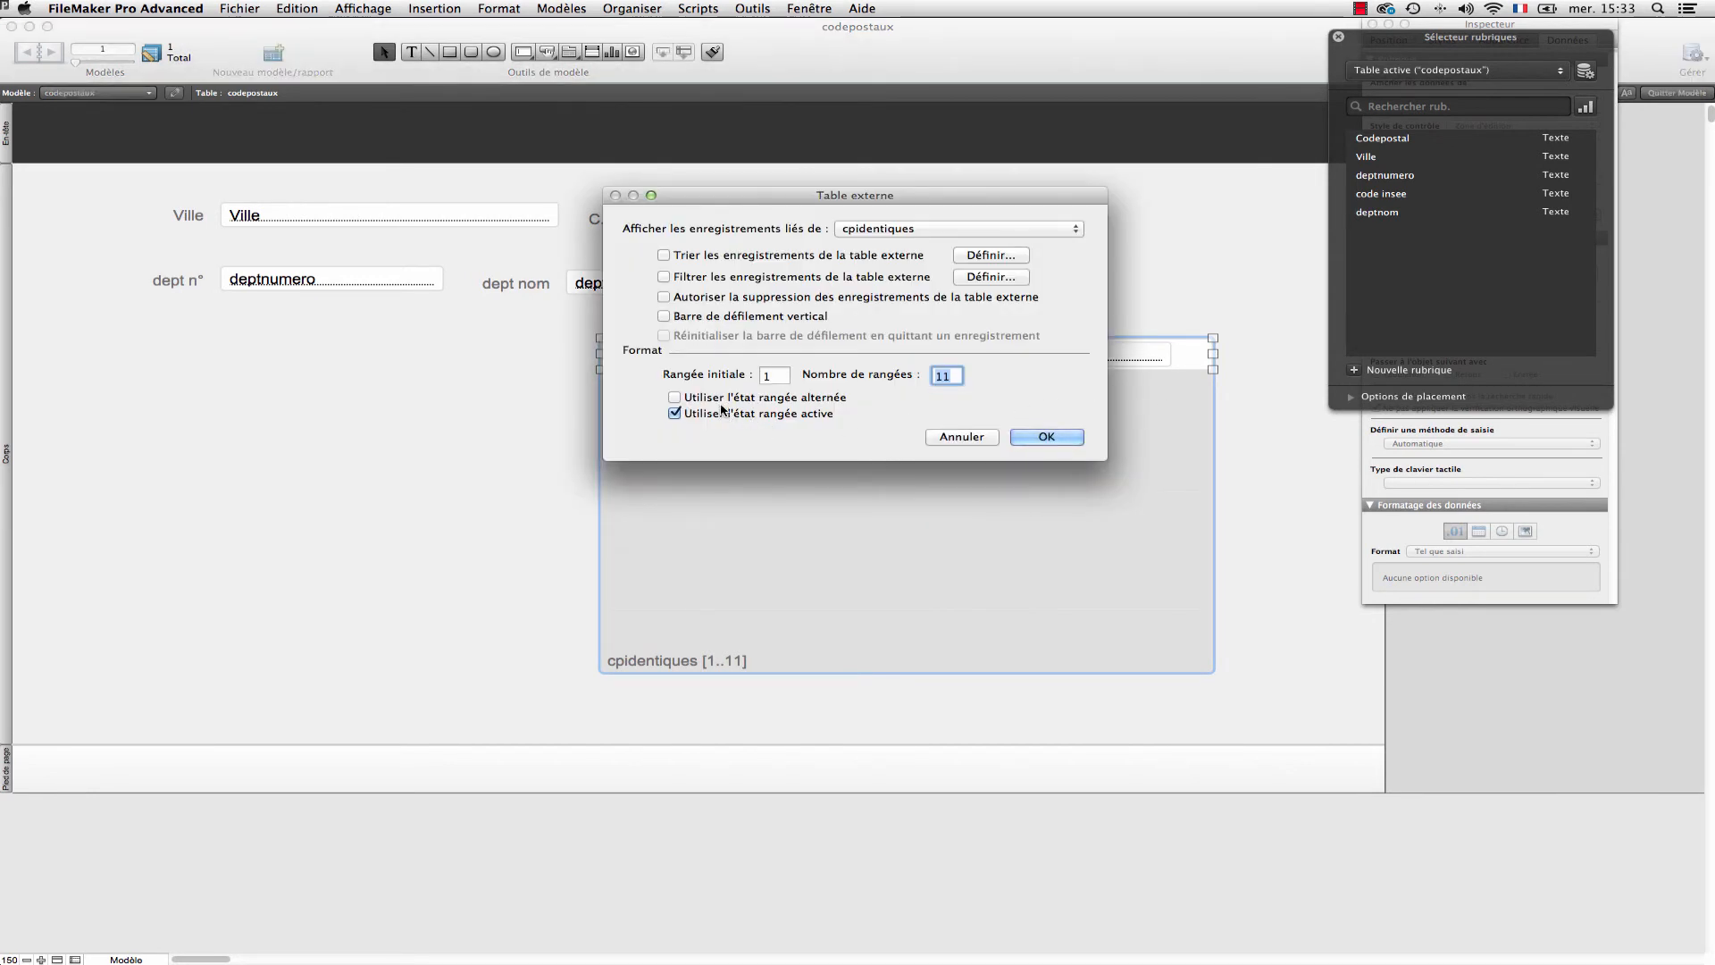
{"action": "left_click", "coordinate": [711, 318]}
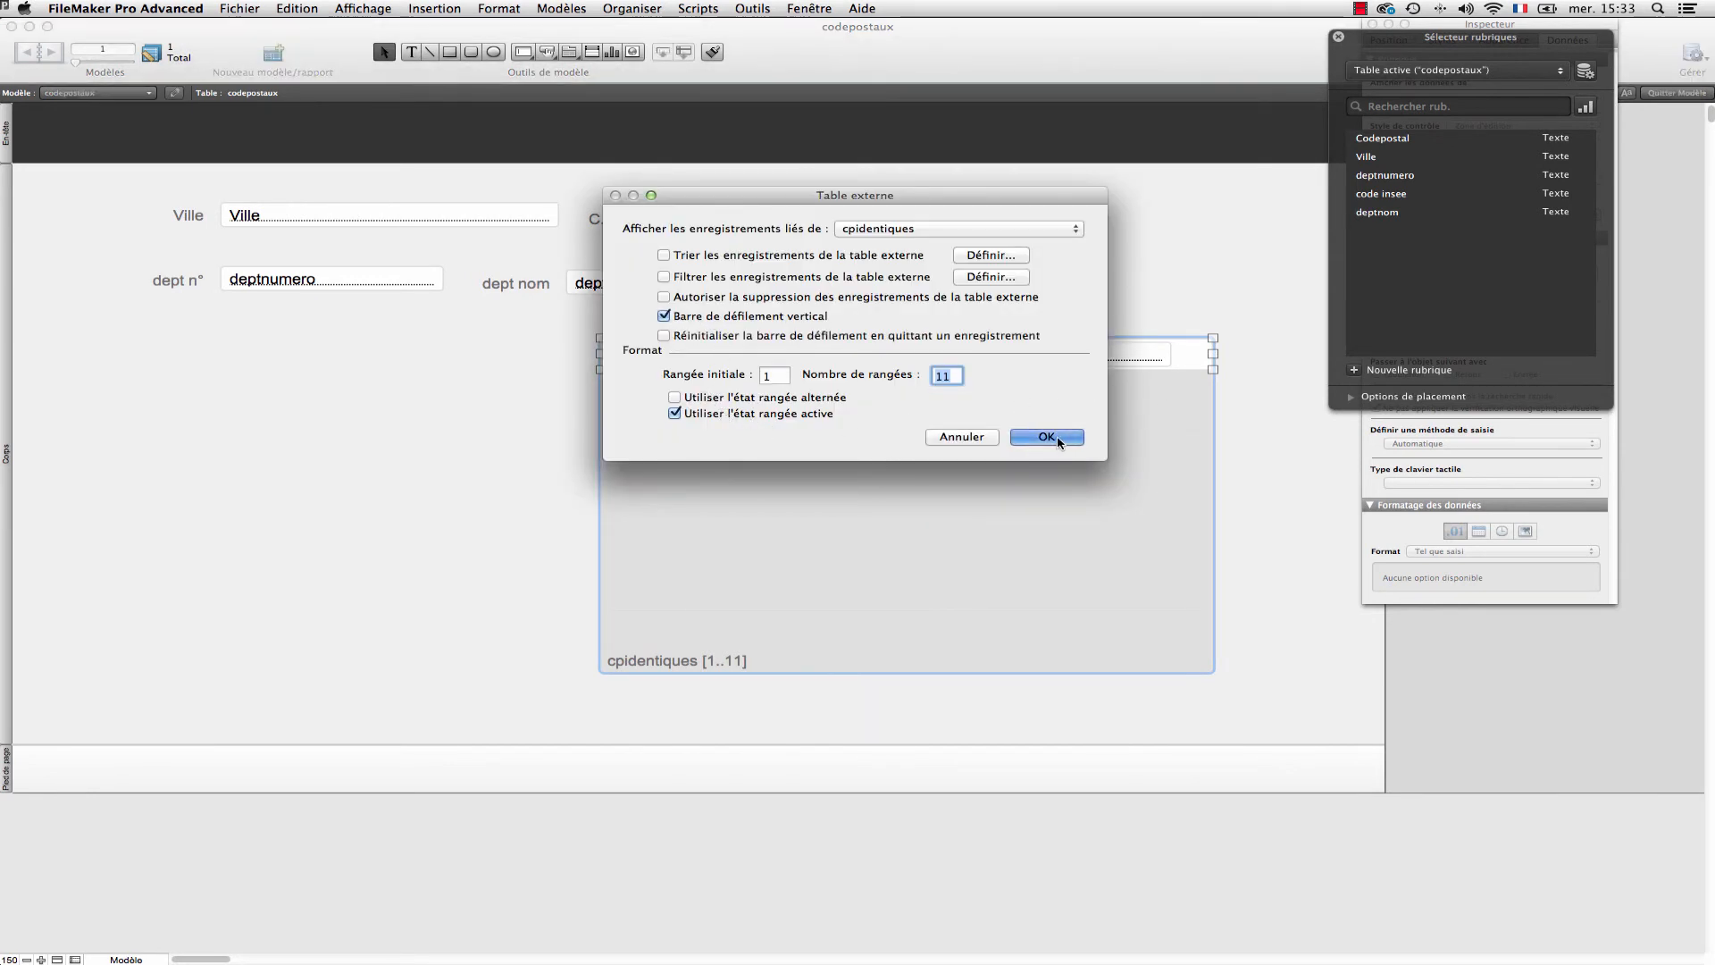
{"action": "left_click", "coordinate": [1058, 440]}
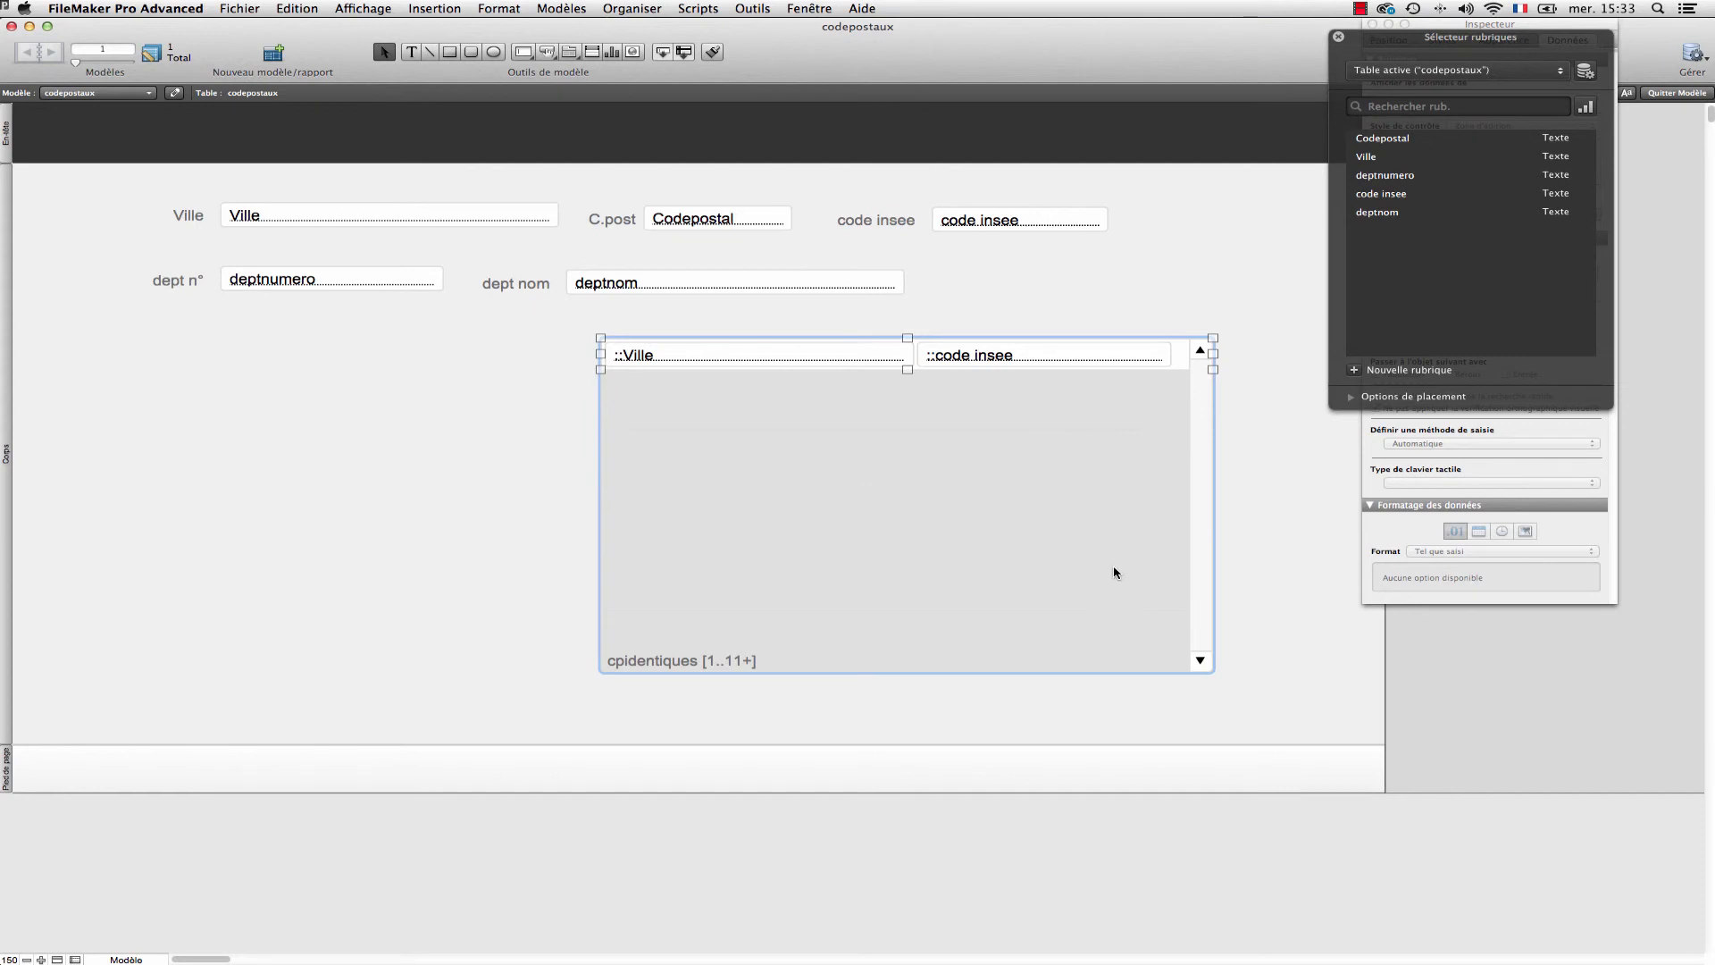
Return to browse mode, saving the layout changes, and test the portal's scroll bar on the 01200 towns
{"action": "key", "text": "super+b"}
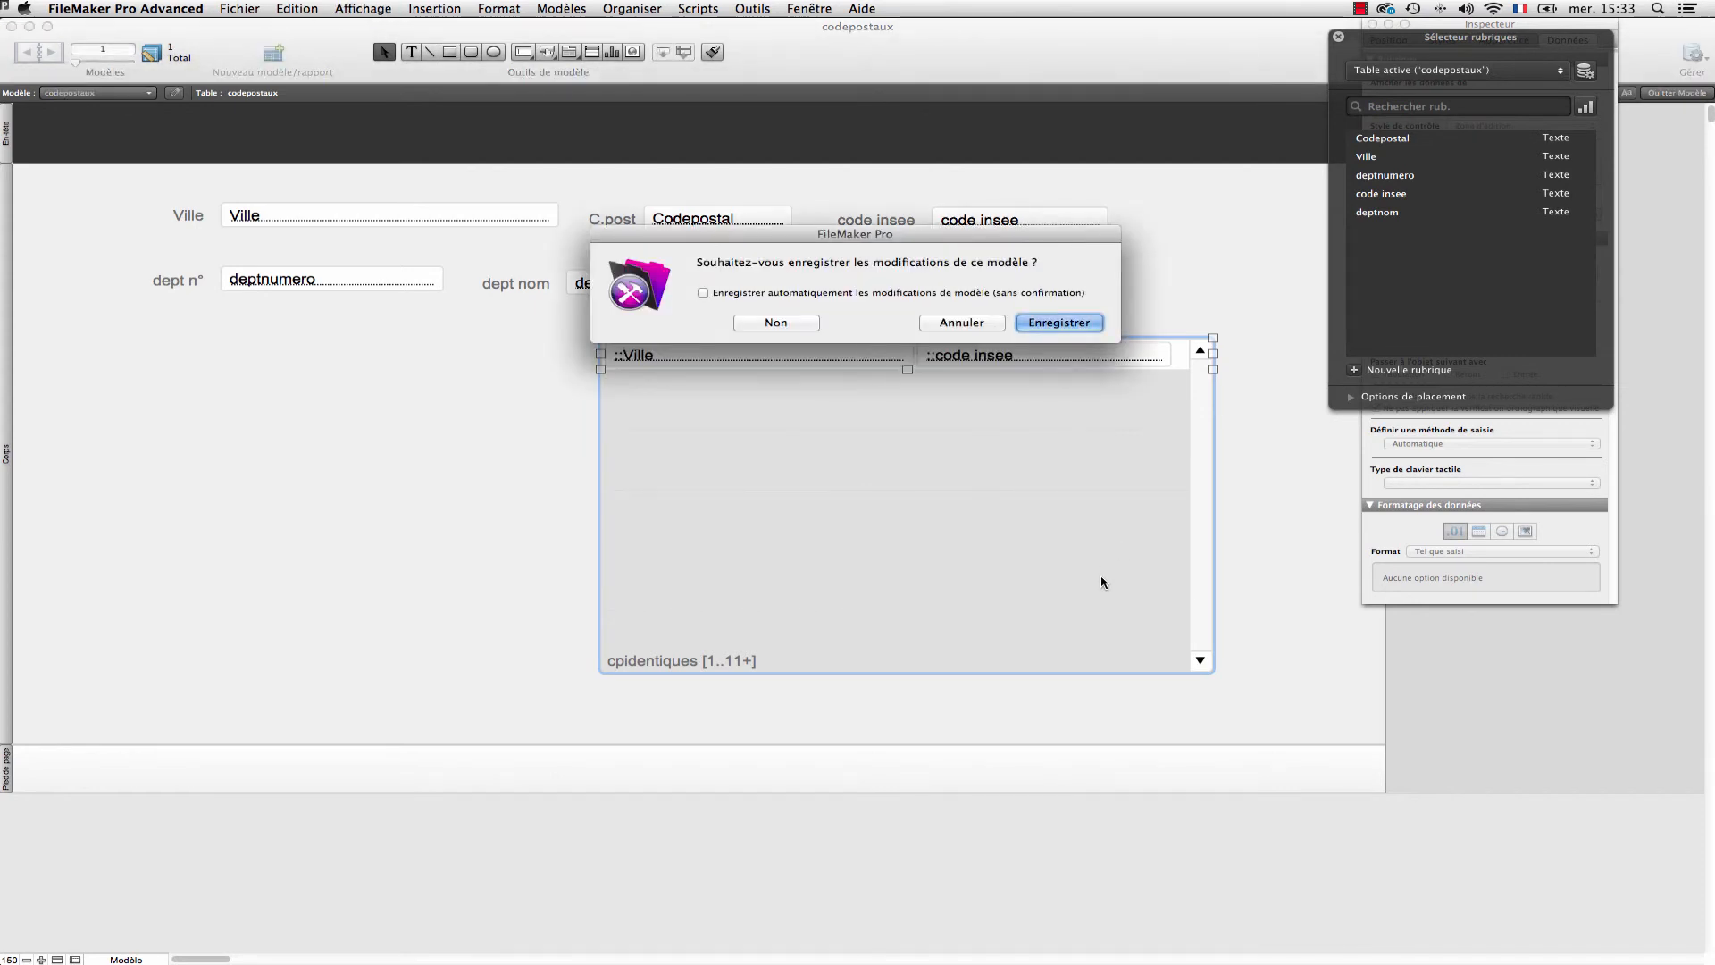
{"action": "key", "text": "Return"}
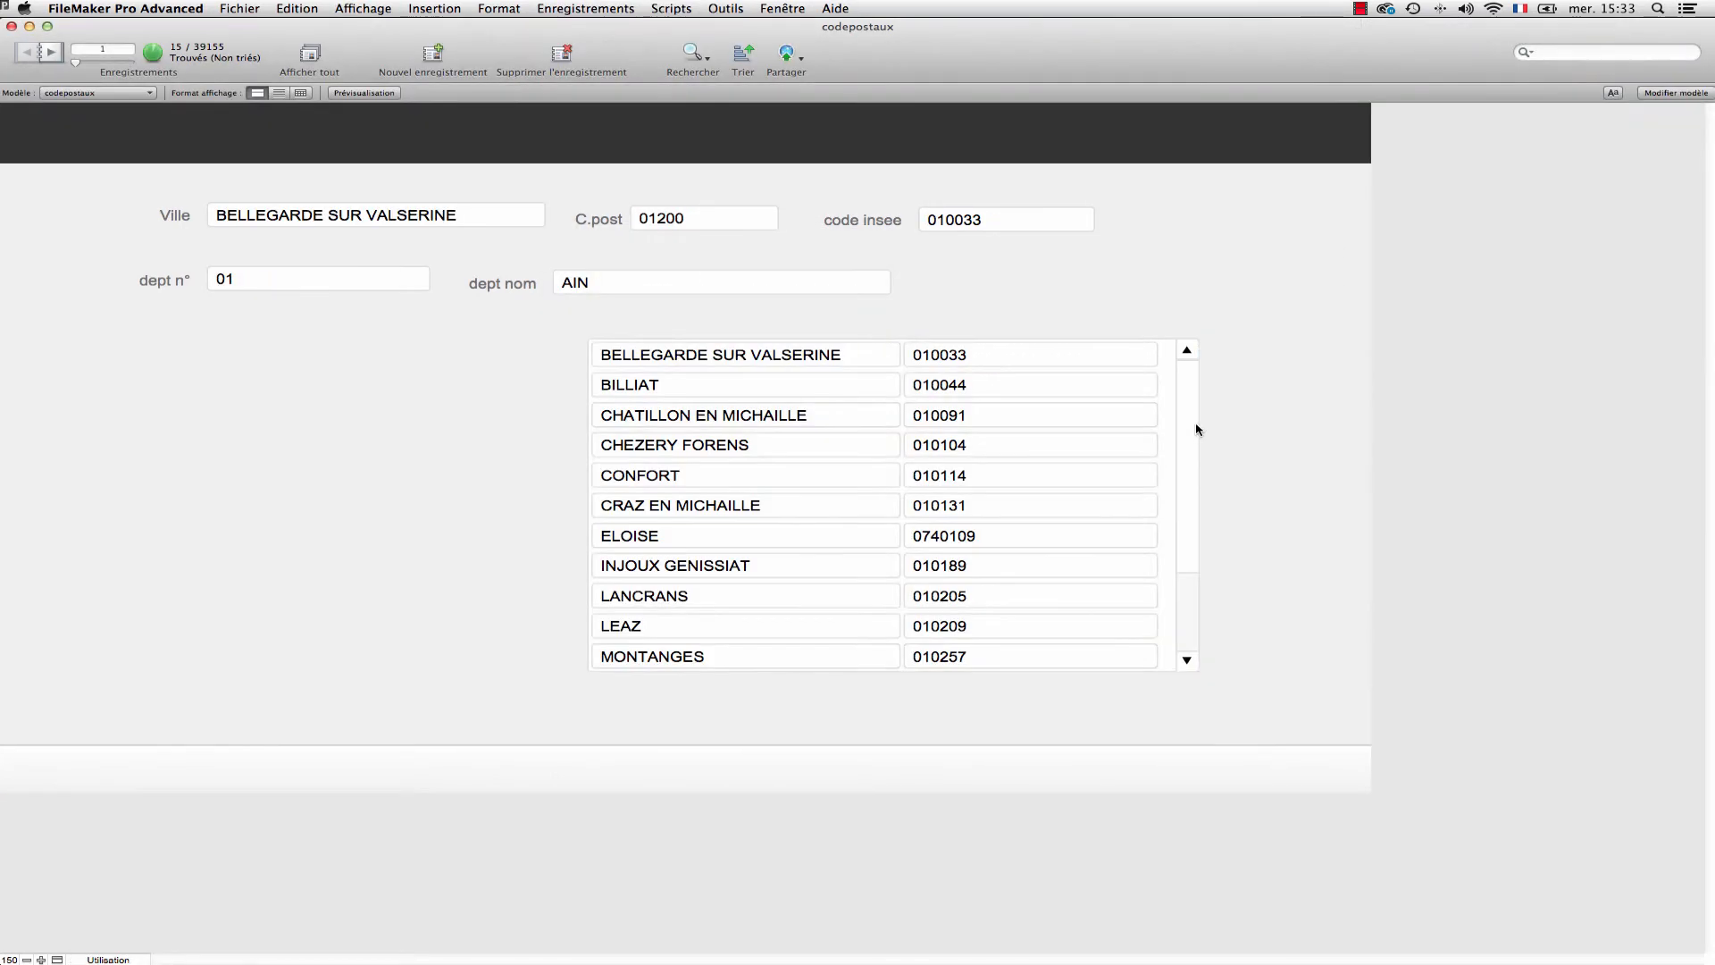
{"action": "mouse_move", "coordinate": [1188, 525]}
{"action": "left_mouse_down"}
{"action": "mouse_move", "coordinate": [1185, 647]}
{"action": "mouse_move", "coordinate": [1194, 495]}
{"action": "left_mouse_up"}
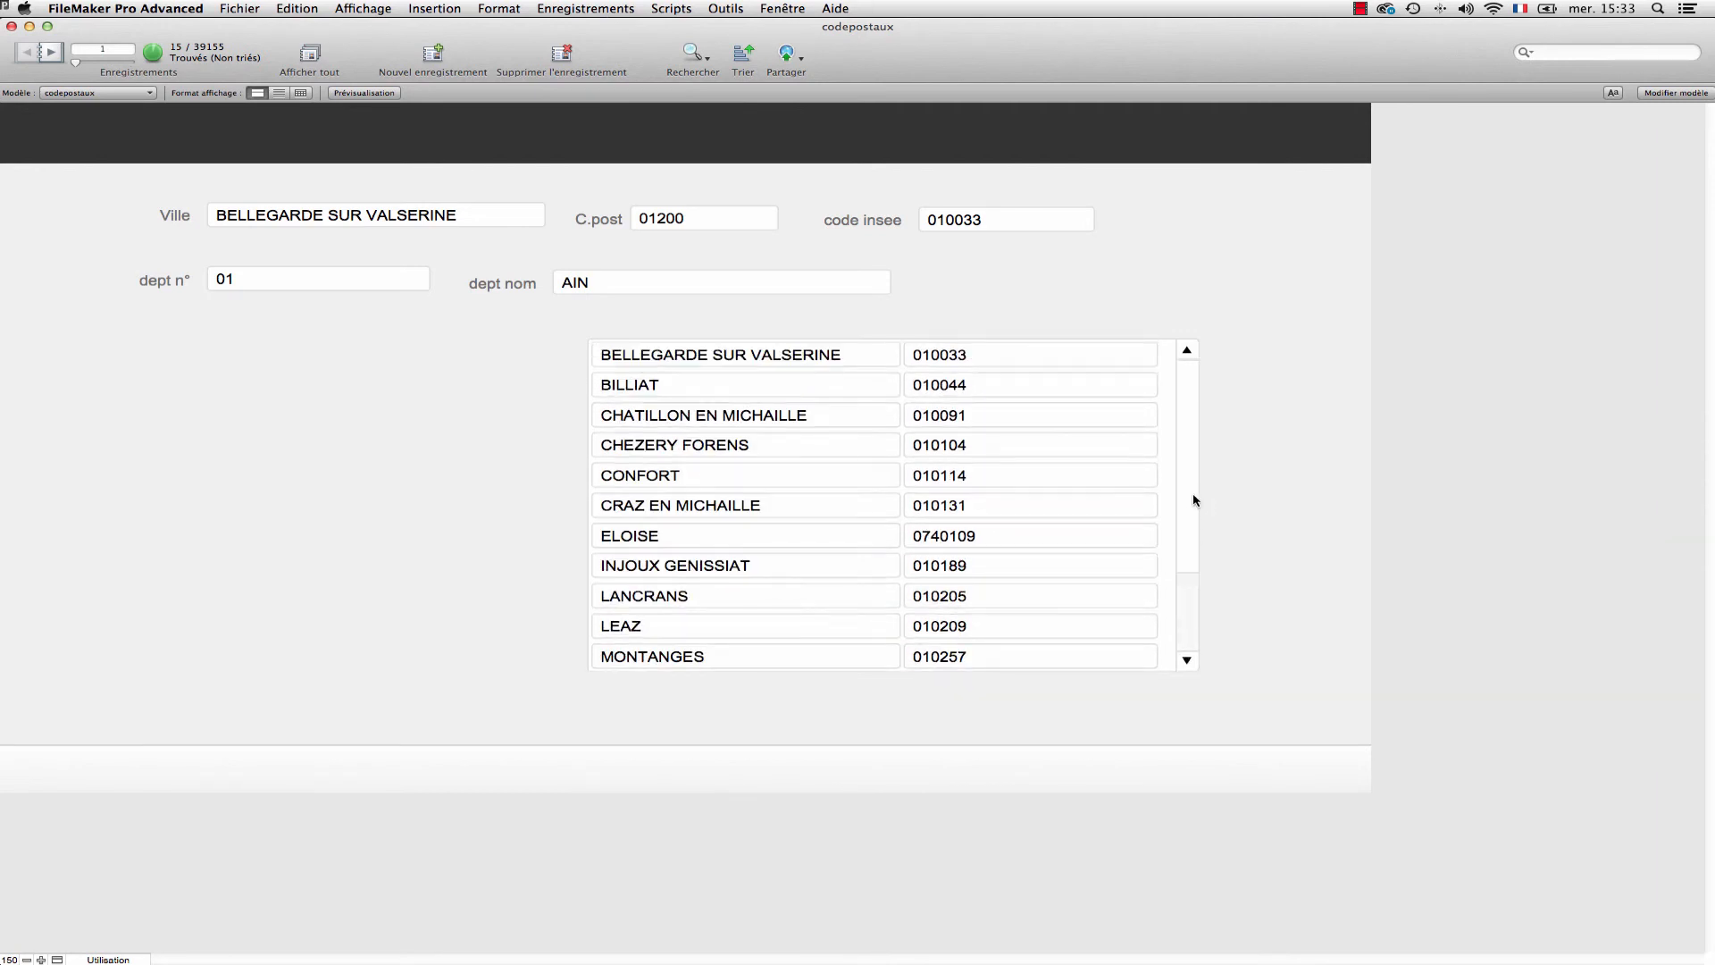